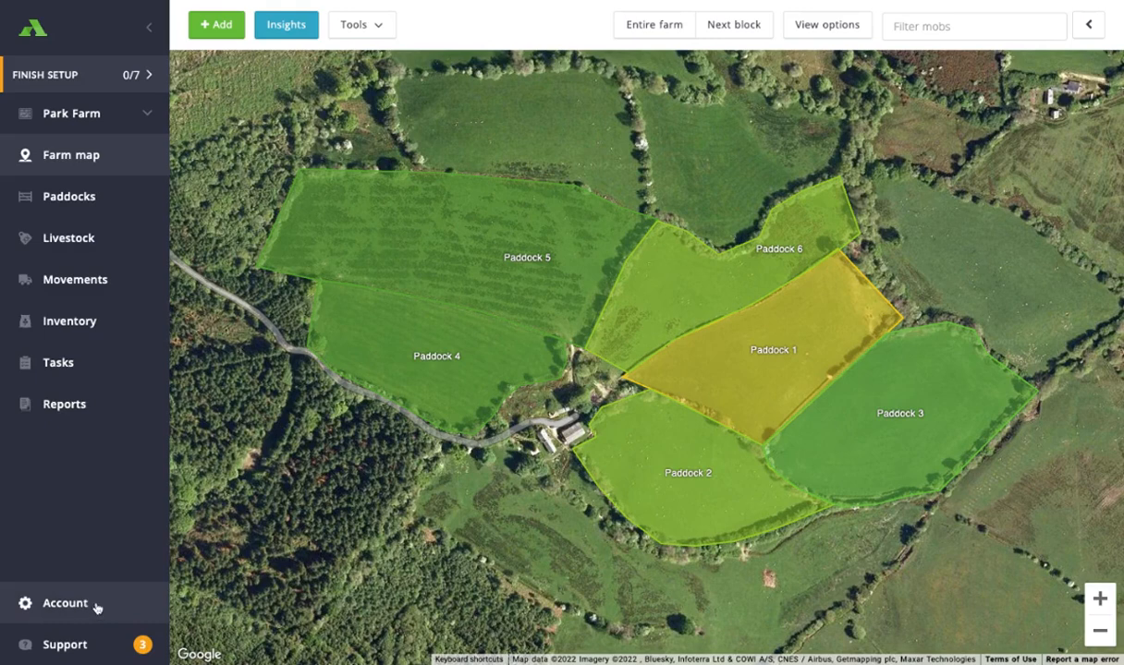
- Start adding a new BCMS government connection from the account's Government Connections settings
{"action": "left_click", "coordinate": [95, 607]}
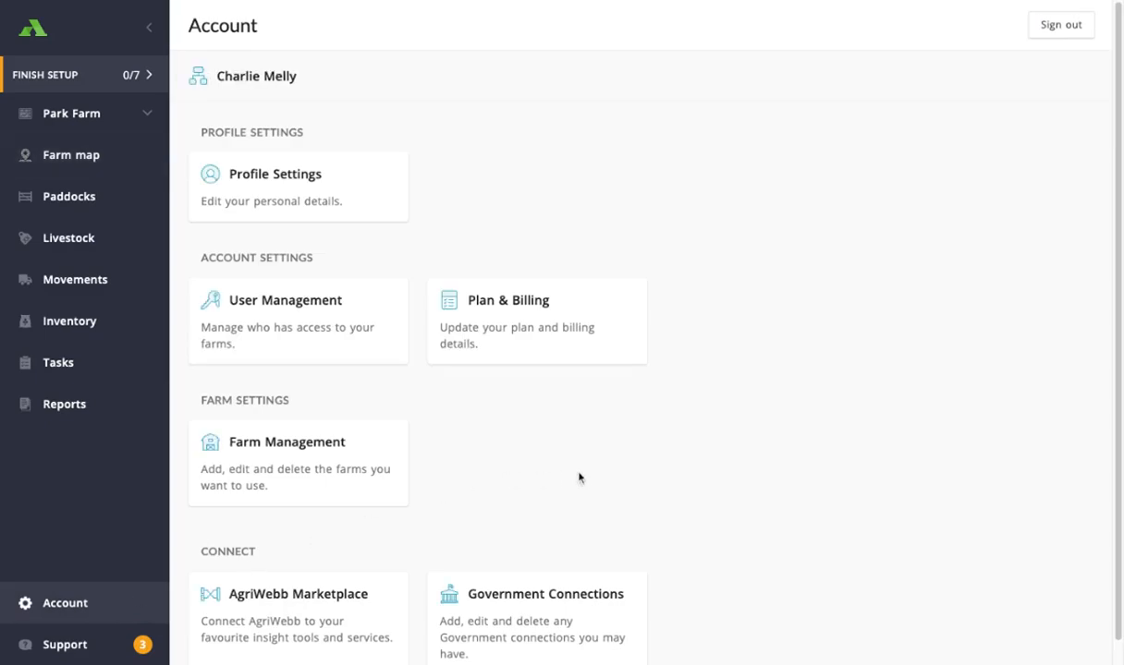
{"action": "scroll", "coordinate": [584, 482], "scroll_direction": "down", "scroll_amount": 1}
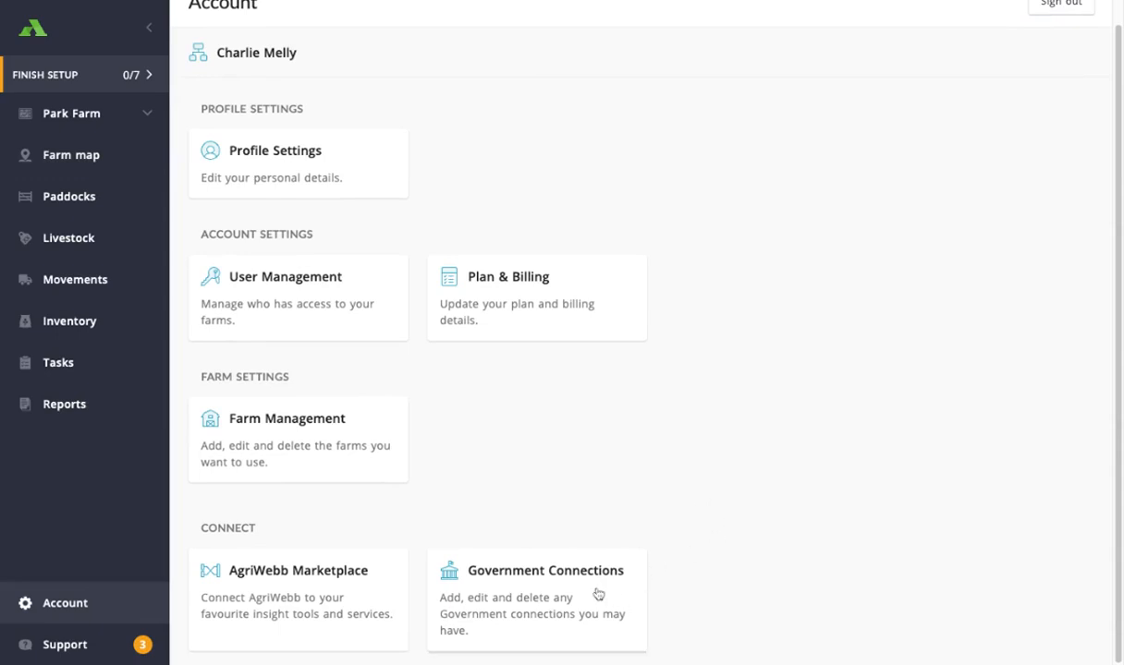
{"action": "left_click", "coordinate": [541, 602]}
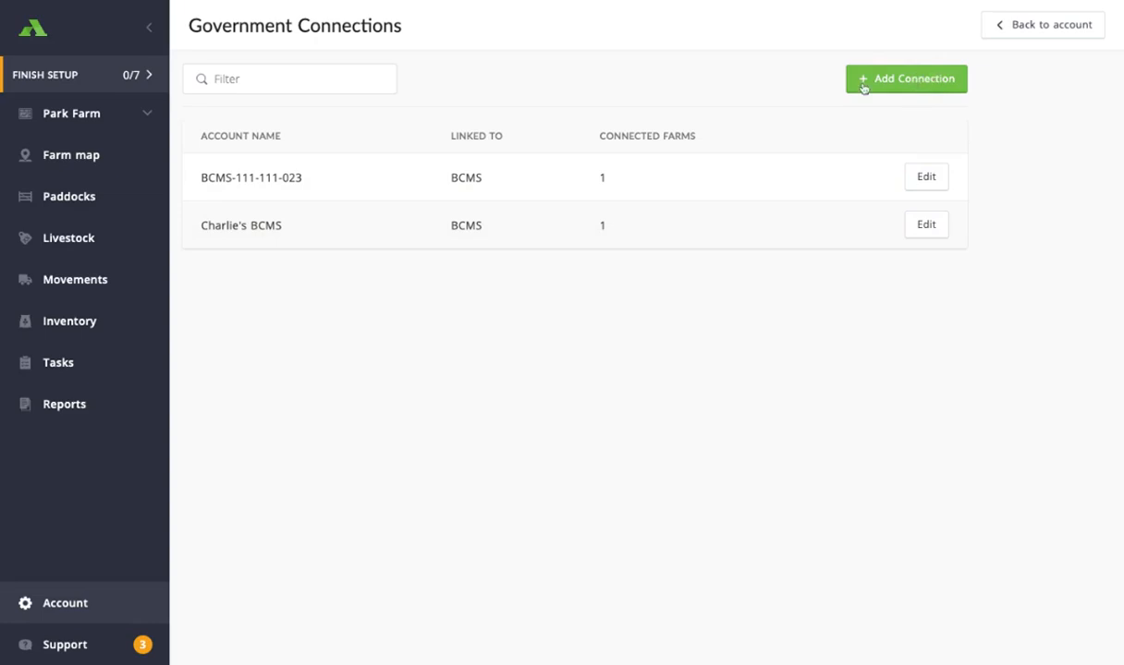
{"action": "left_click", "coordinate": [916, 81]}
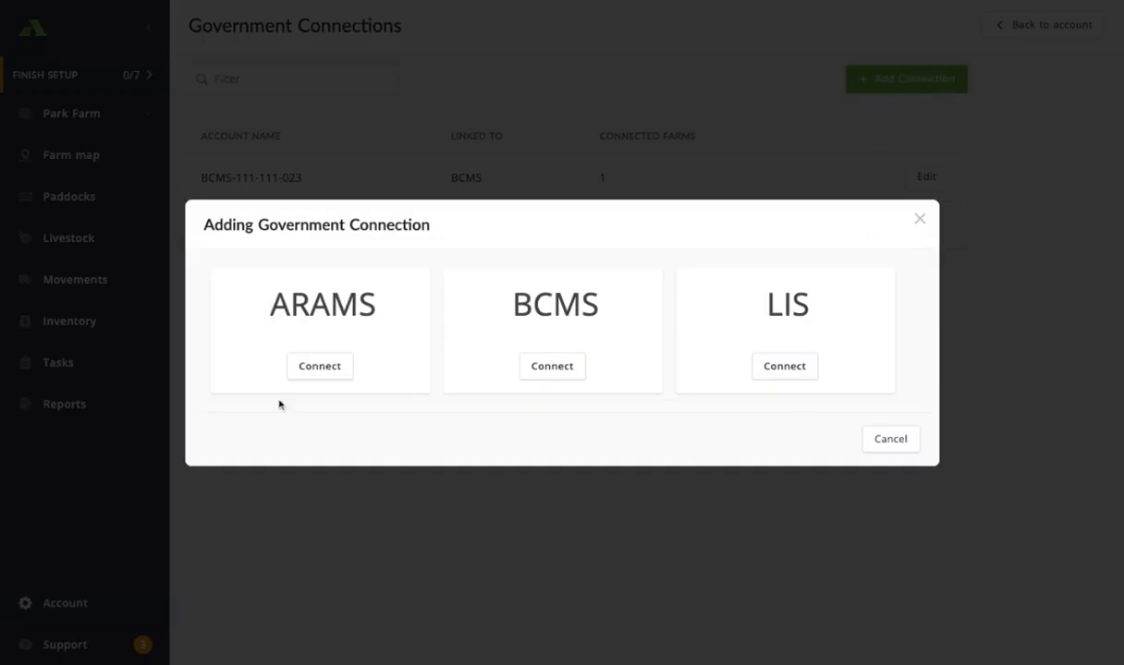
{"action": "left_click", "coordinate": [568, 375]}
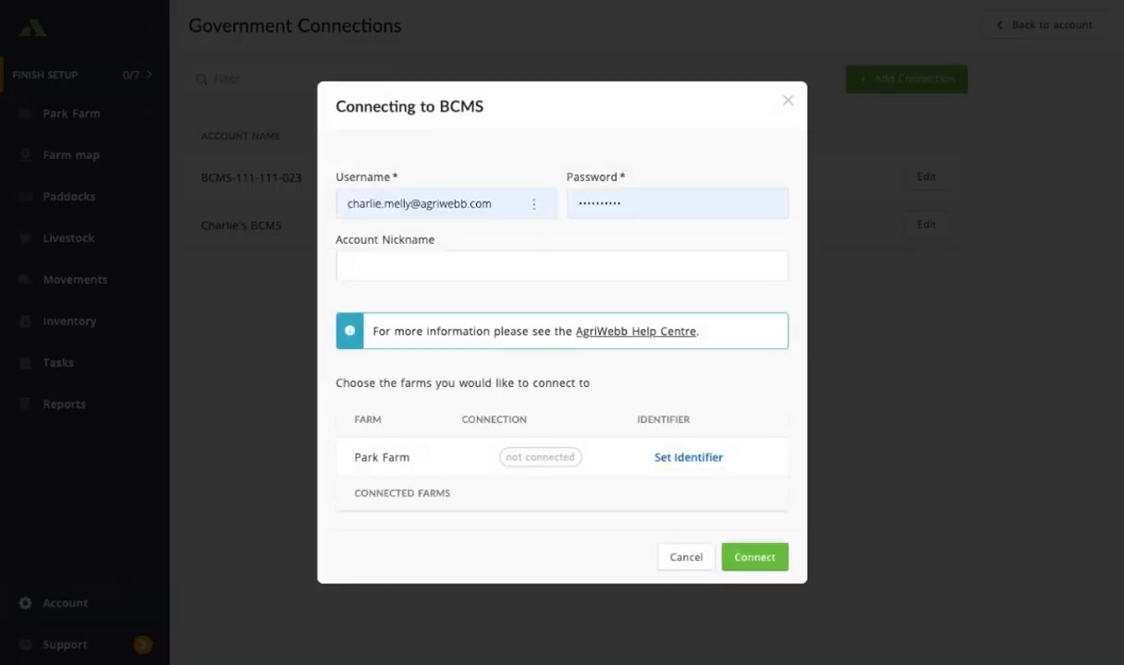
- Clear the prefilled credentials, then paste in the BCMS username and the account password
{"action": "triple_click", "coordinate": [534, 204]}
{"action": "key", "text": "BackSpace"}
{"action": "left_click", "coordinate": [644, 204]}
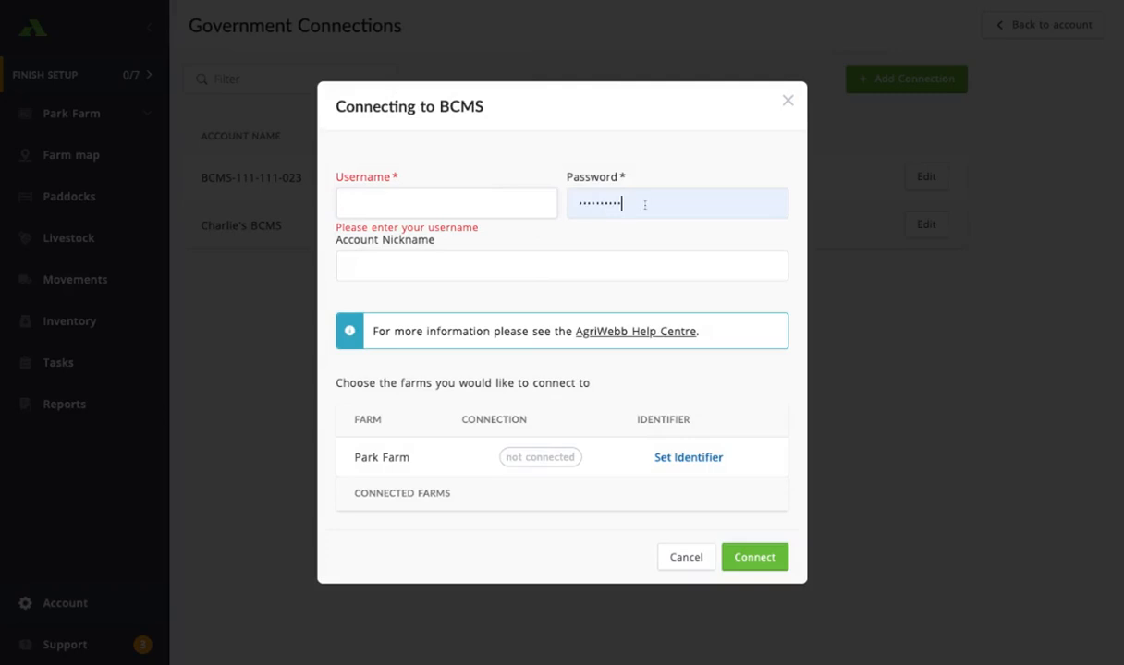
{"action": "key", "text": "ctrl+a"}
{"action": "key", "text": "BackSpace"}
{"action": "left_click", "coordinate": [441, 207]}
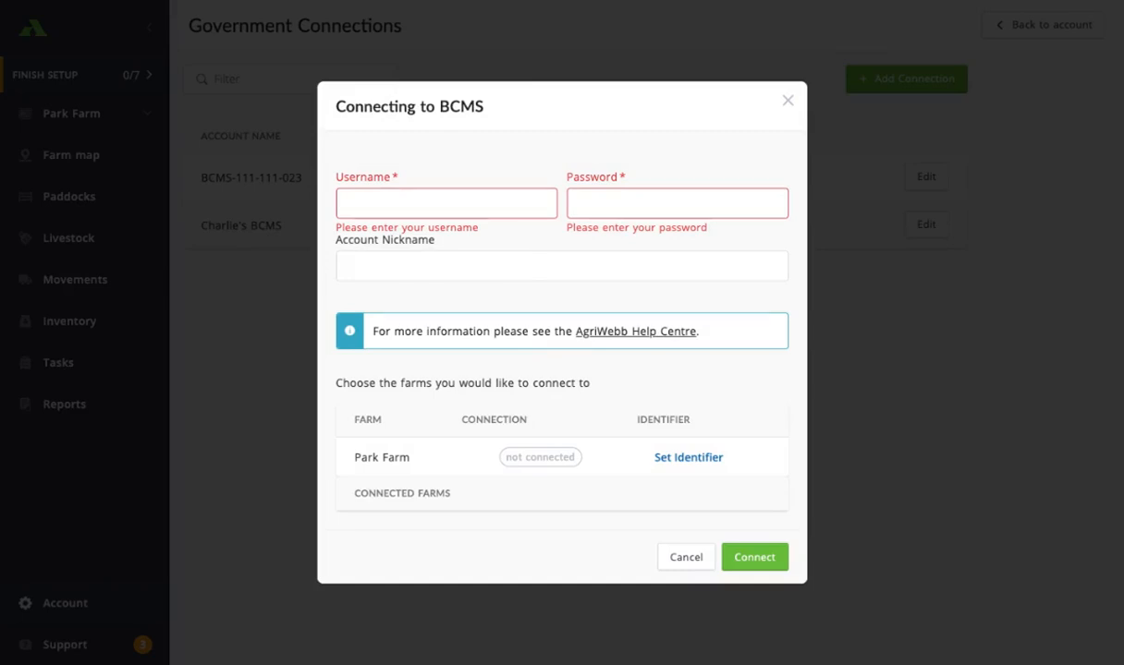
{"action": "left_click", "coordinate": [350, 203]}
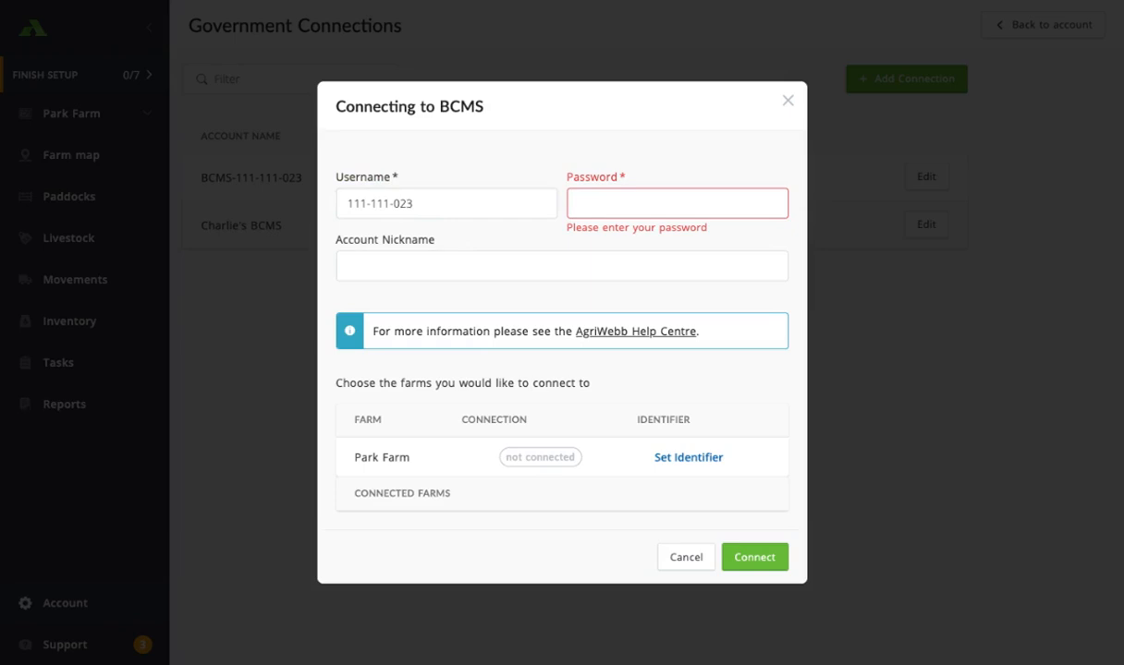
{"action": "key", "text": "Tab"}
{"action": "key", "text": "ctrl+v"}
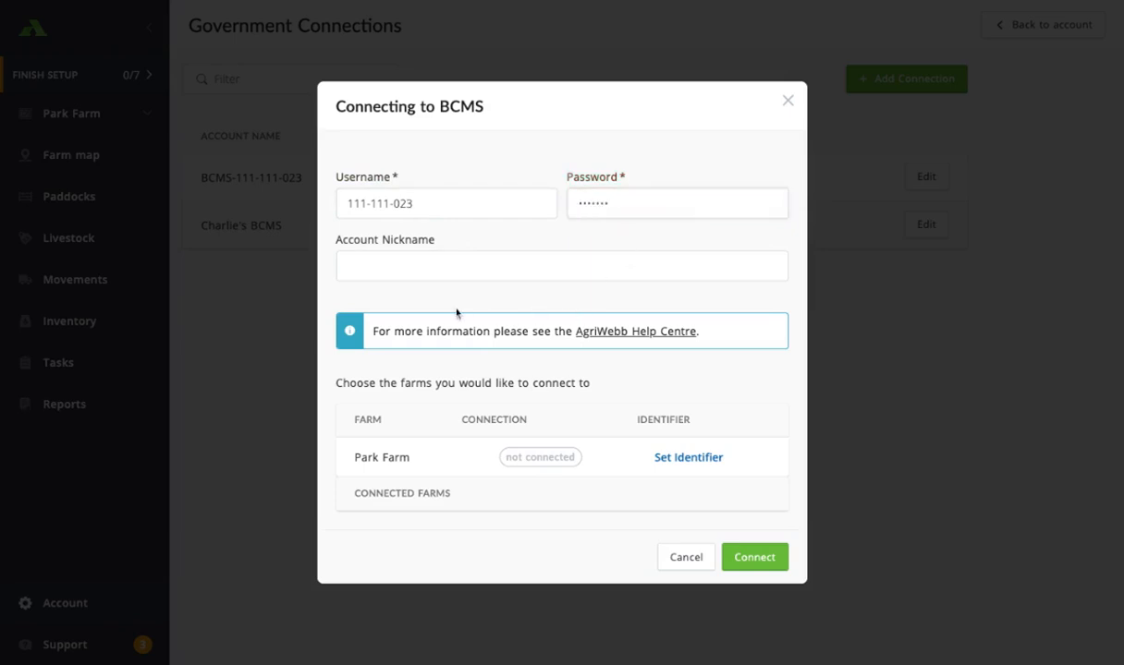
- Enter an account nickname made of the owner's first name followed by 's BCMS
{"action": "left_click", "coordinate": [431, 269]}
{"action": "type", "text": "Charlie's BCMS"}
- Set Park Farm's county parish holding (CPH) number identifier and save it
{"action": "left_click", "coordinate": [692, 461]}
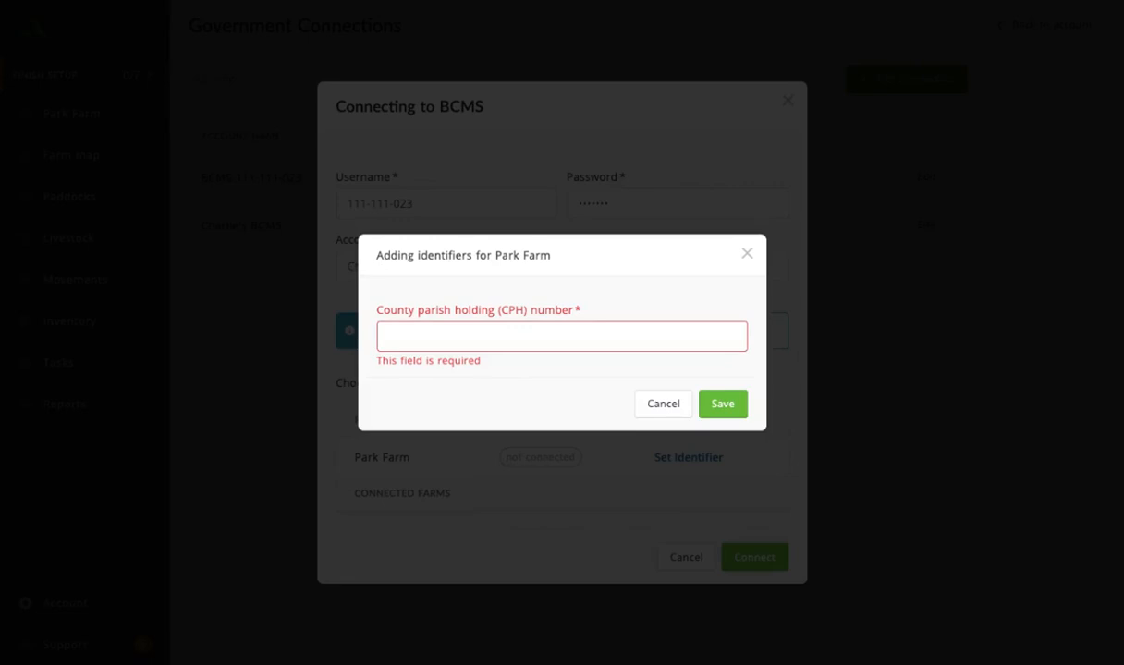
{"action": "left_click", "coordinate": [470, 338]}
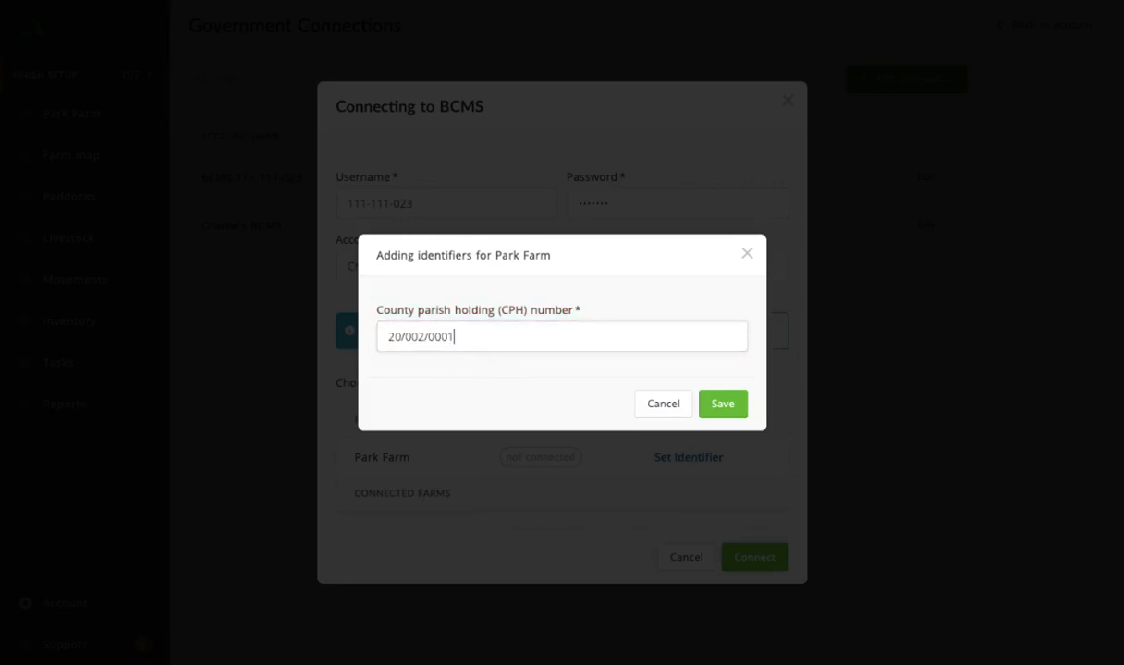
{"action": "left_click", "coordinate": [724, 407]}
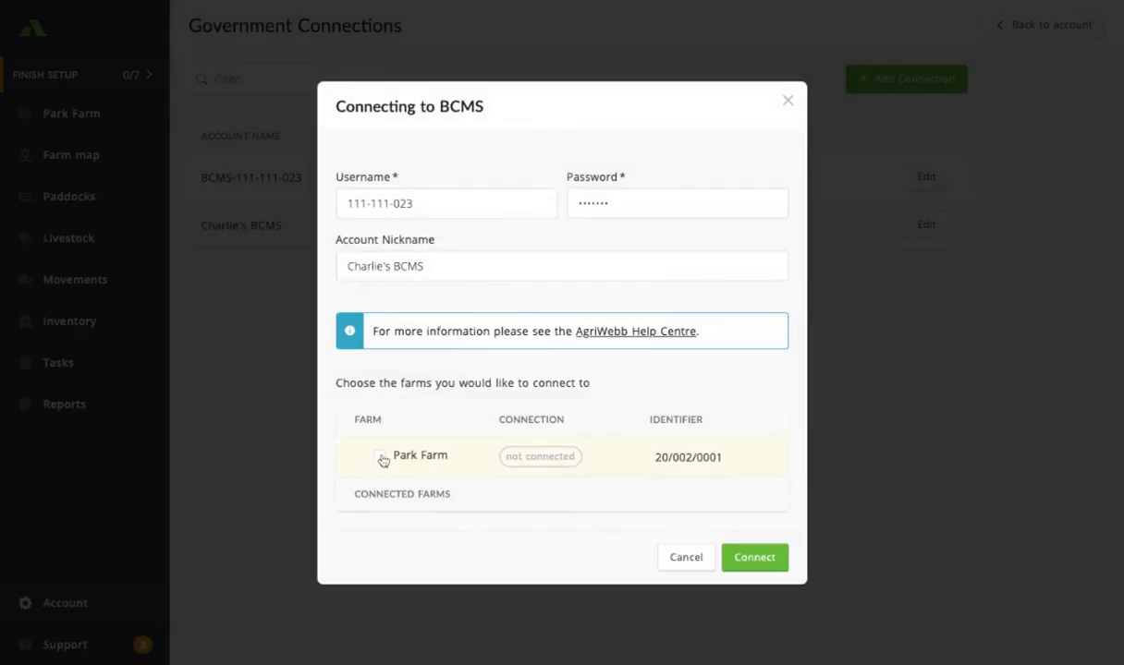
- Tick Park Farm, connect the BCMS account, and accept importing the detected livestock
{"action": "left_click", "coordinate": [381, 459]}
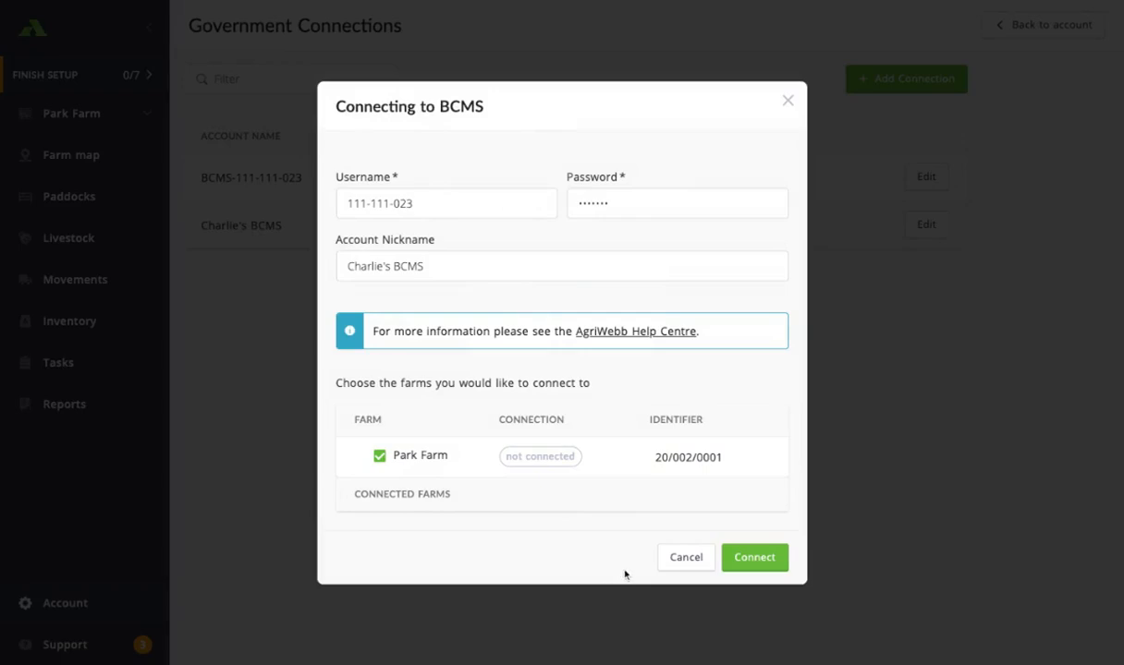
{"action": "left_click", "coordinate": [745, 560]}
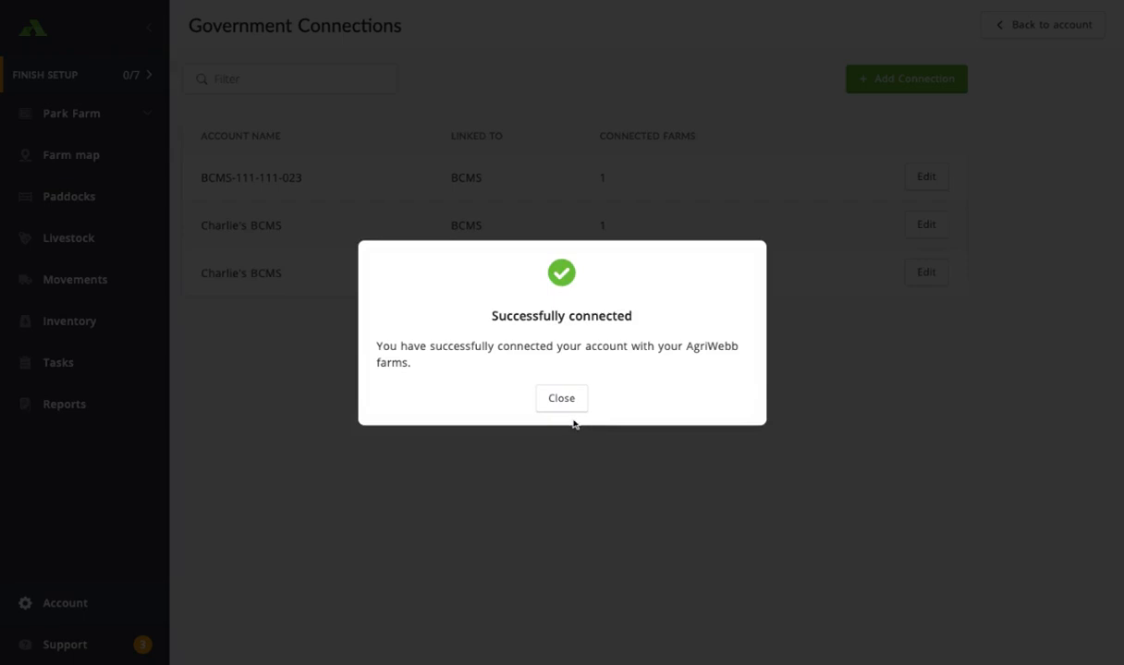
{"action": "left_click", "coordinate": [572, 409]}
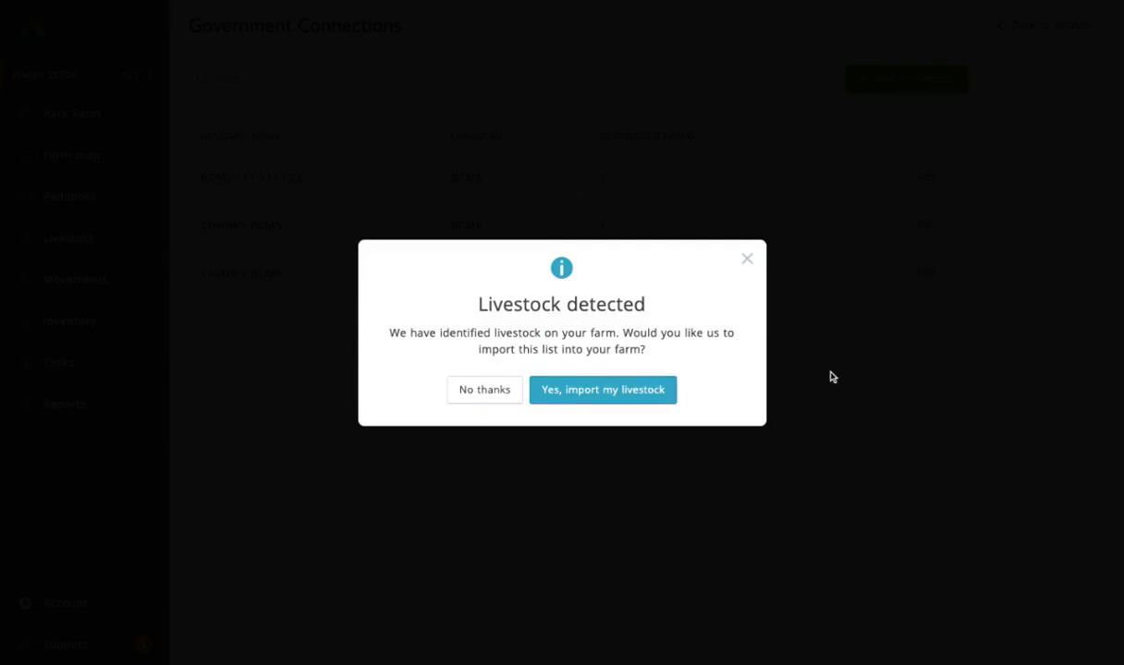
{"action": "left_click", "coordinate": [598, 392]}
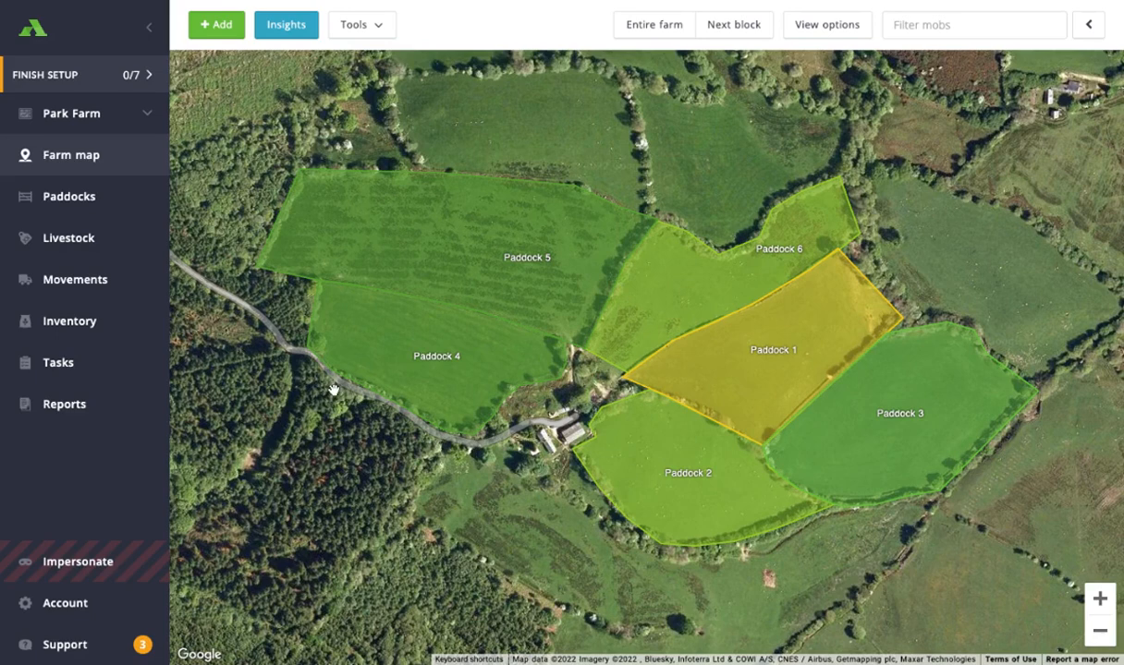
- Review the animal import under livestock government registrations and browse the individual animals list
{"action": "left_click", "coordinate": [67, 241]}
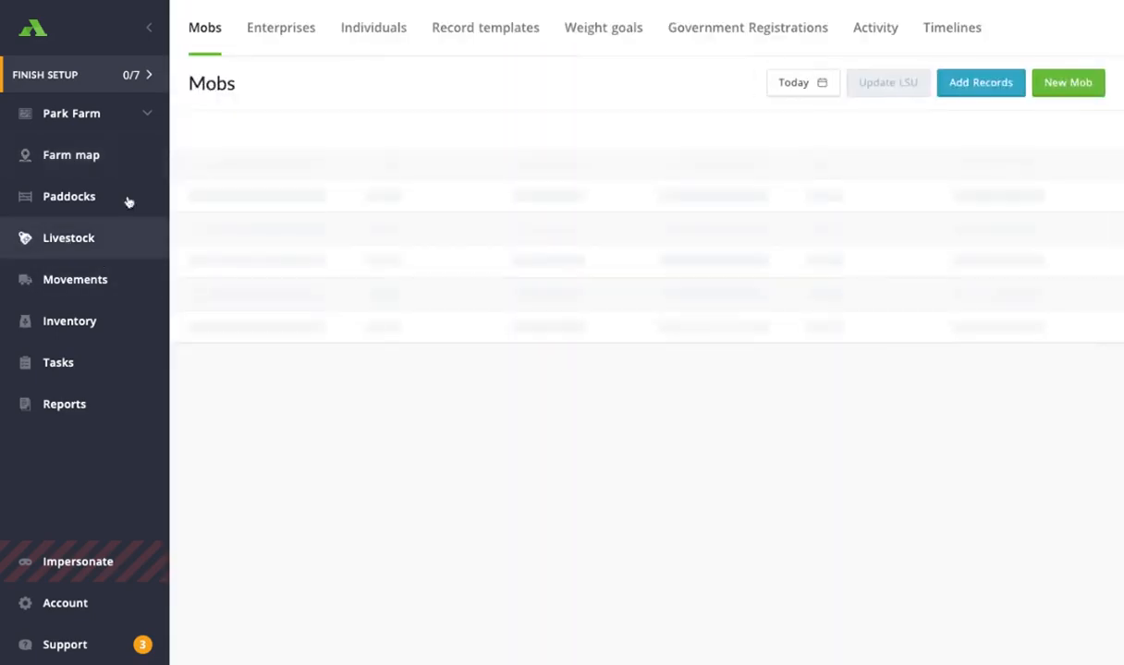
{"action": "left_click", "coordinate": [769, 39]}
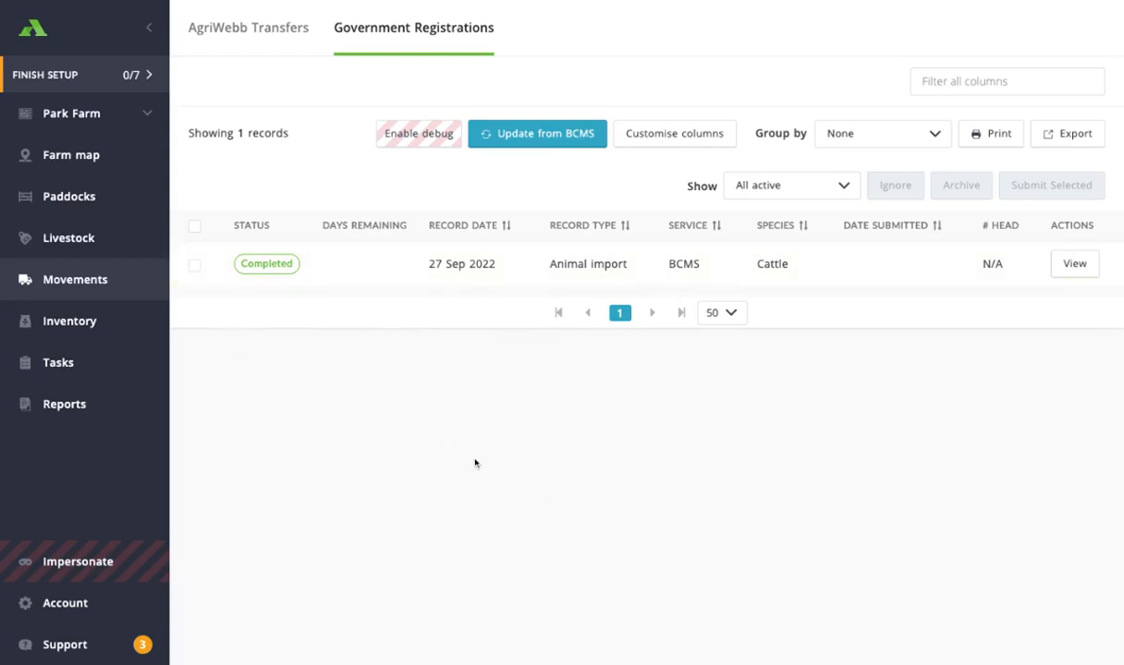
{"action": "left_click", "coordinate": [99, 248]}
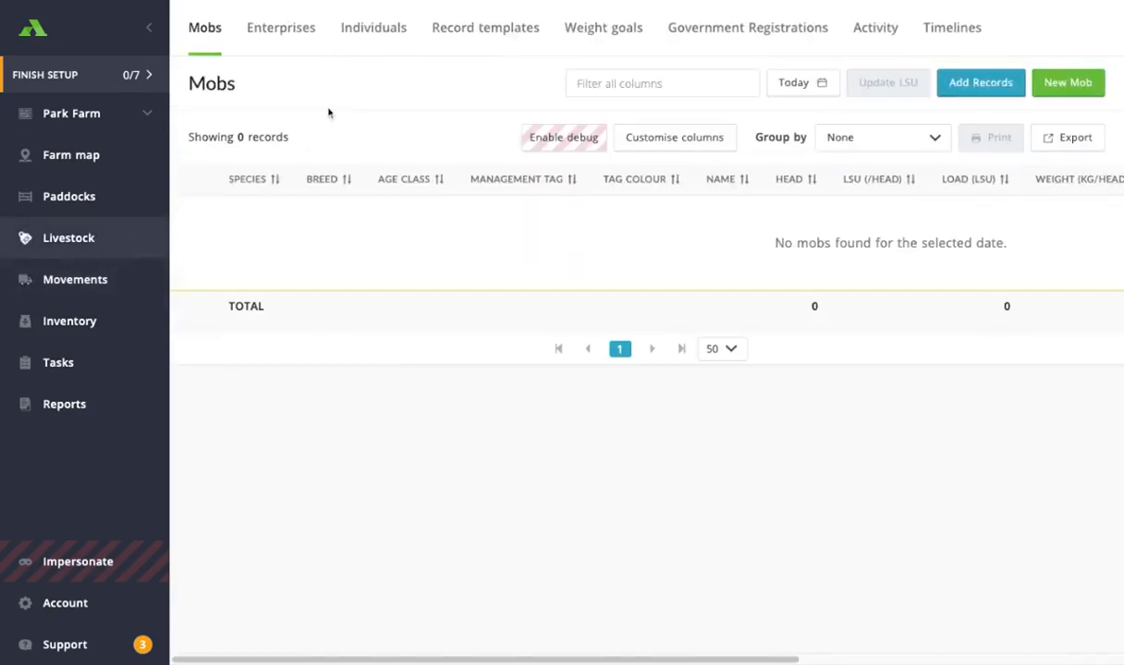
{"action": "left_click", "coordinate": [374, 30]}
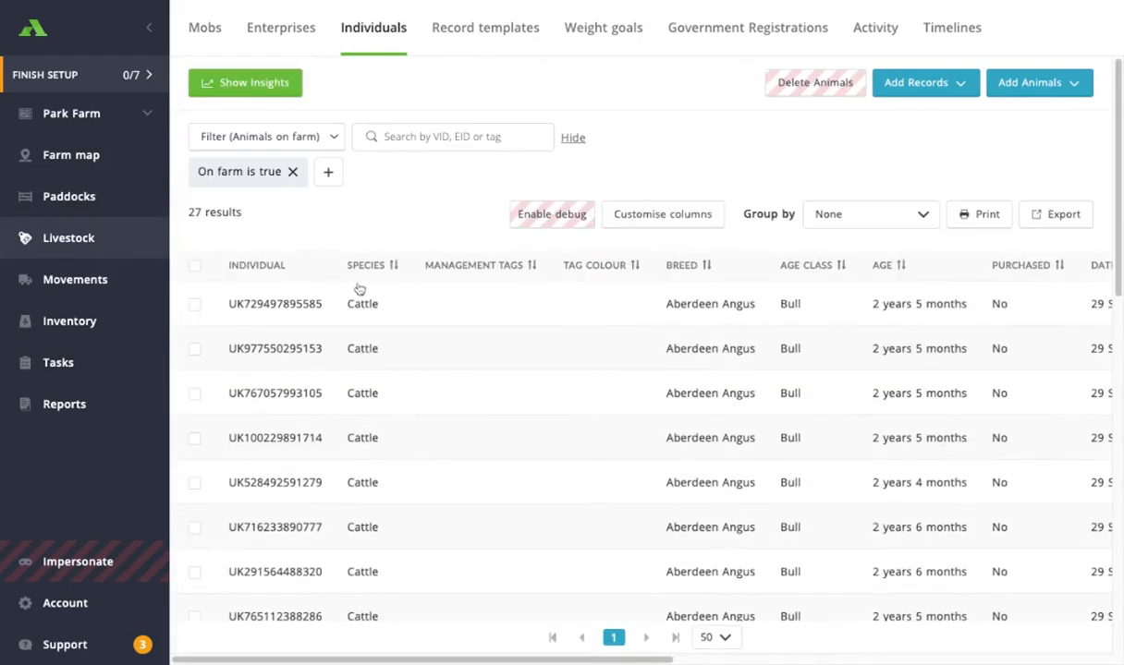
{"action": "scroll", "coordinate": [507, 488], "scroll_direction": "down", "scroll_amount": 3}
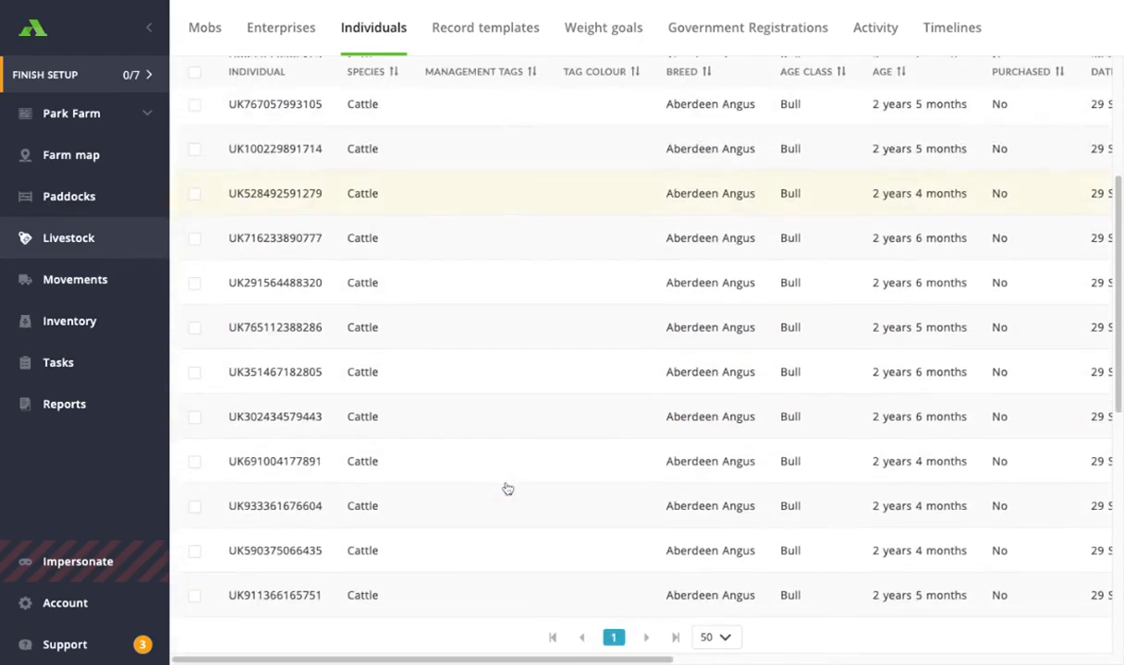
{"action": "scroll", "coordinate": [506, 488], "scroll_direction": "up", "scroll_amount": 3}
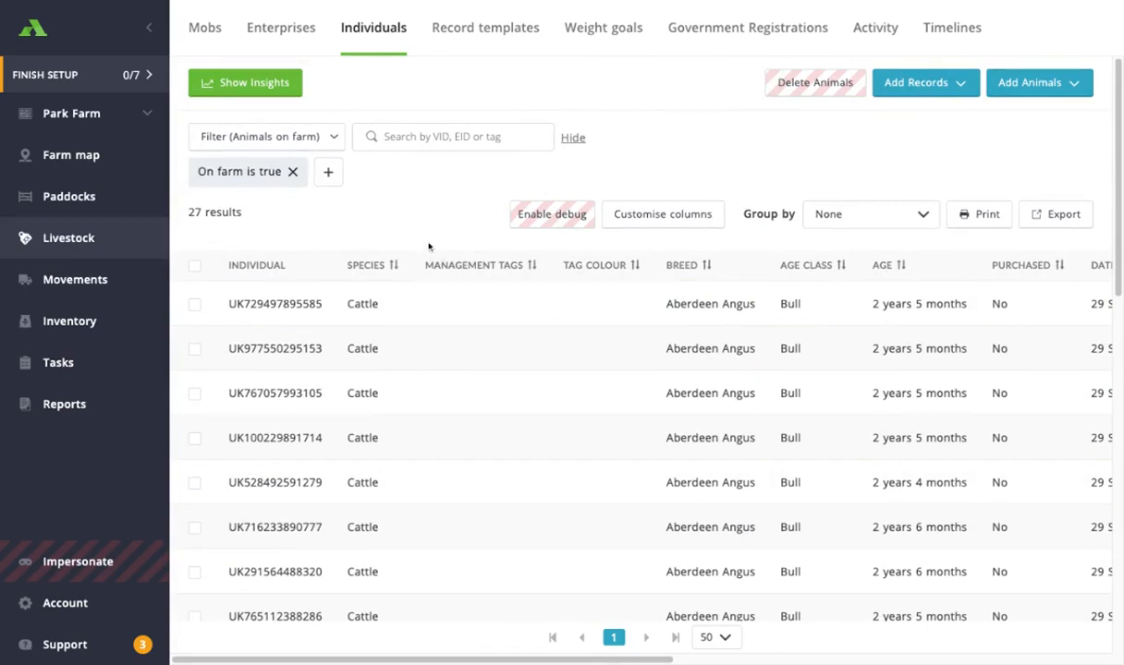
- Select the first five animals in the individuals list
{"action": "left_click", "coordinate": [194, 304]}
{"action": "left_click", "coordinate": [194, 348]}
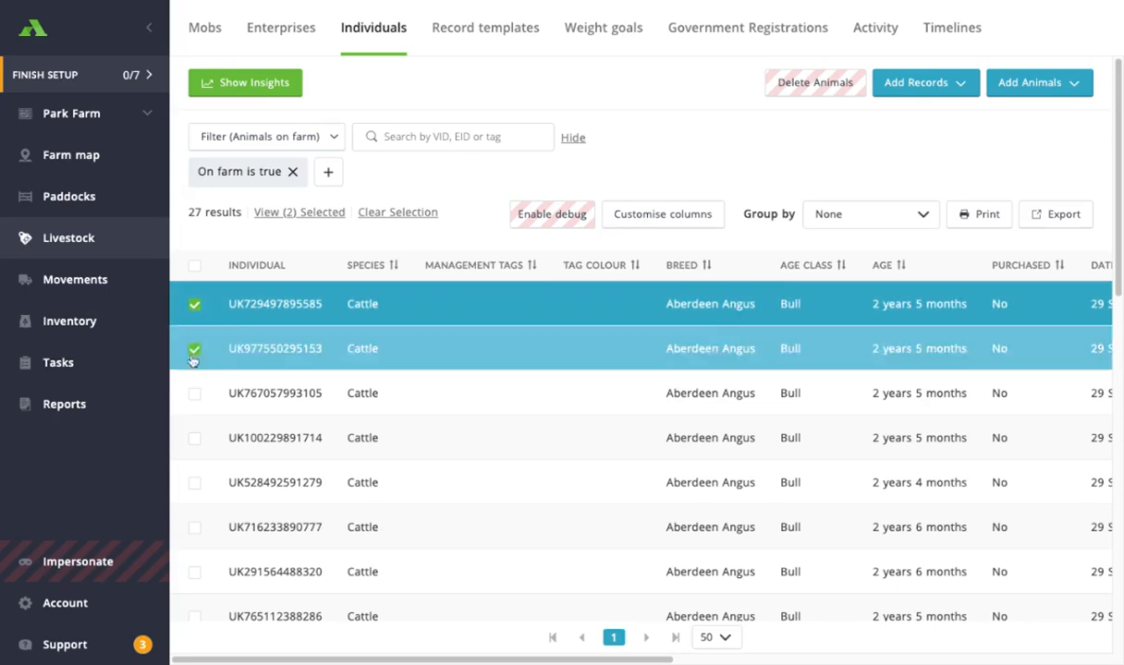
{"action": "left_click", "coordinate": [194, 394]}
{"action": "left_click", "coordinate": [194, 439]}
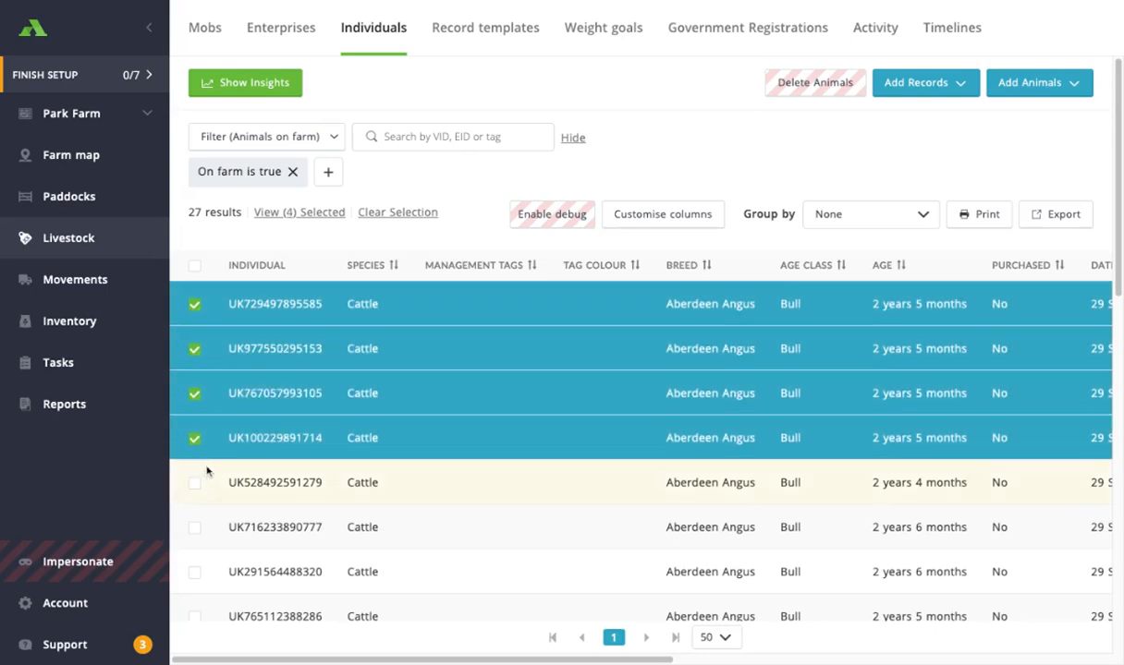
{"action": "left_click", "coordinate": [194, 483]}
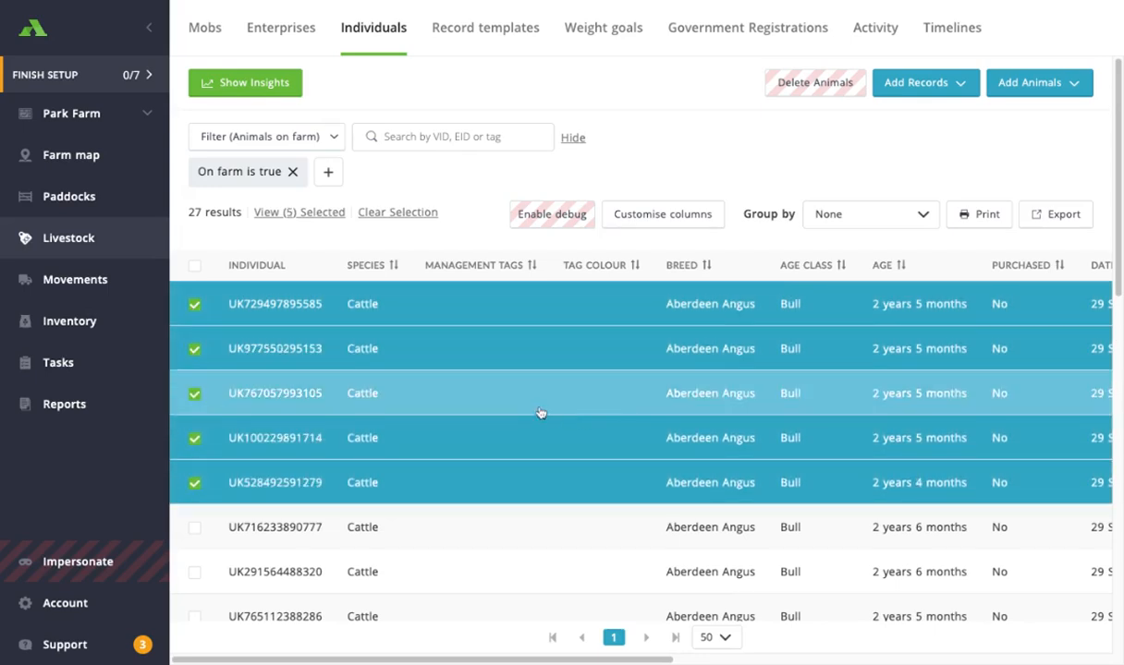
{"action": "left_click", "coordinate": [330, 176]}
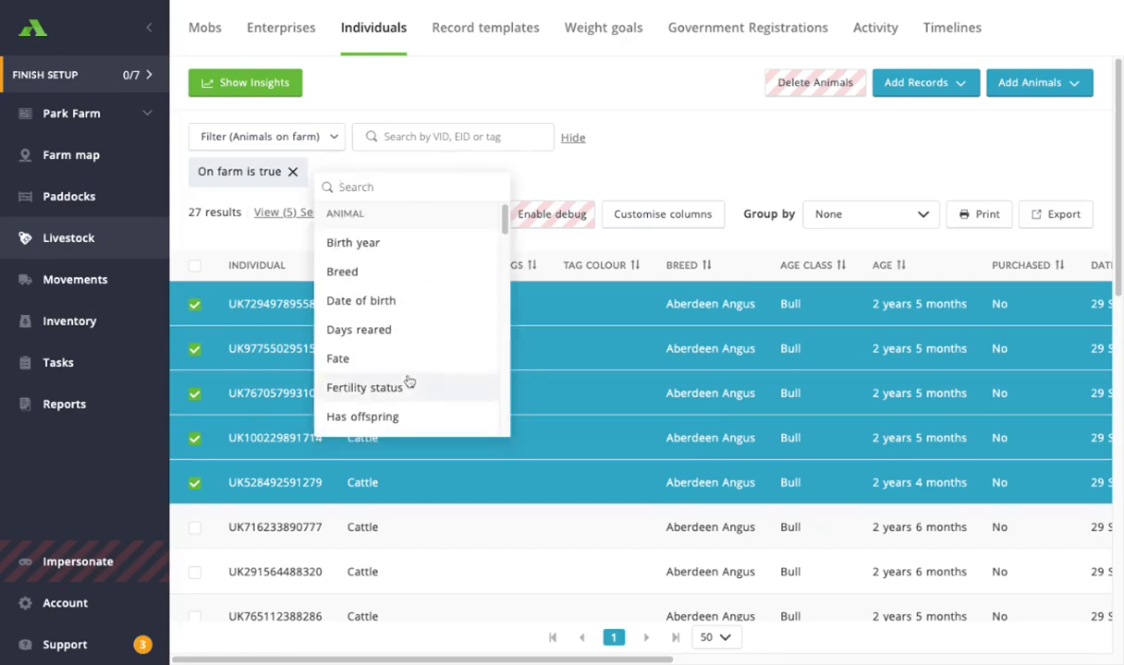
{"action": "scroll", "coordinate": [409, 381], "scroll_direction": "down", "scroll_amount": 5}
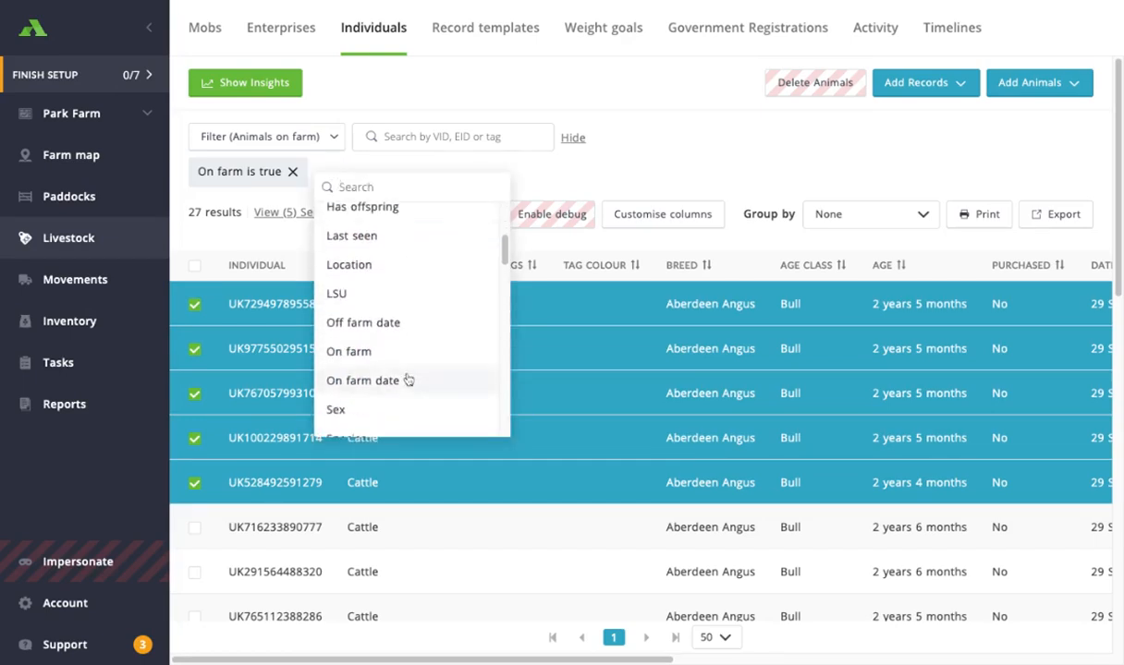
{"action": "scroll", "coordinate": [408, 380], "scroll_direction": "down", "scroll_amount": 6}
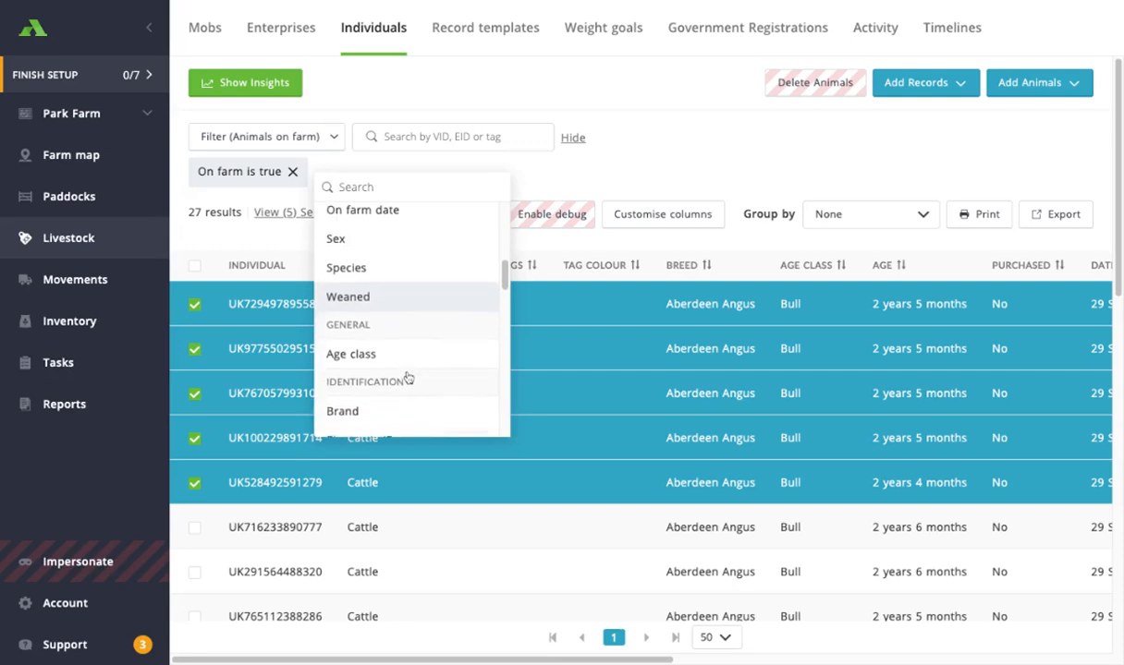
{"action": "left_click", "coordinate": [511, 167]}
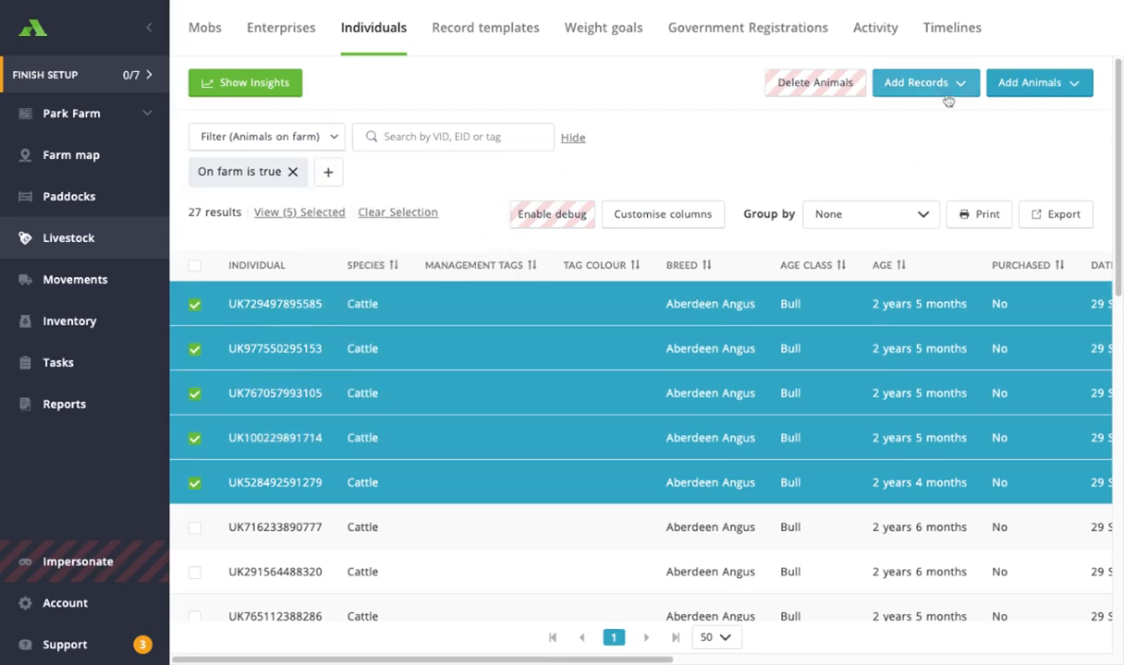
- Create a Move record sending the five selected animals to Paddock 1 and save it
{"action": "left_click", "coordinate": [946, 96]}
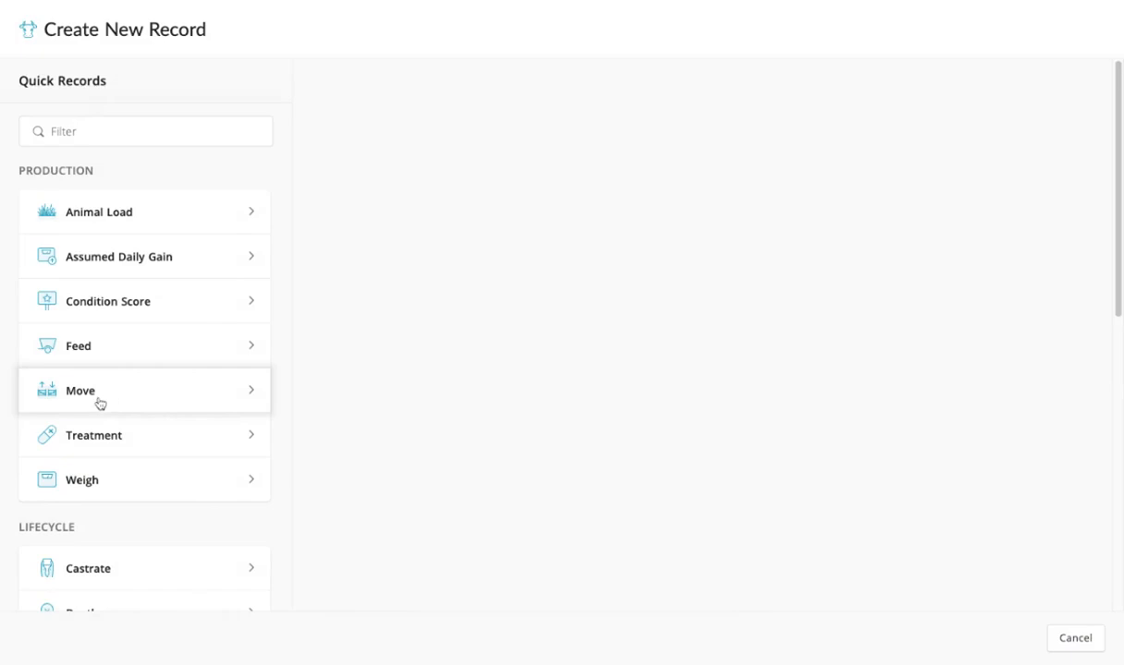
{"action": "left_click", "coordinate": [110, 403]}
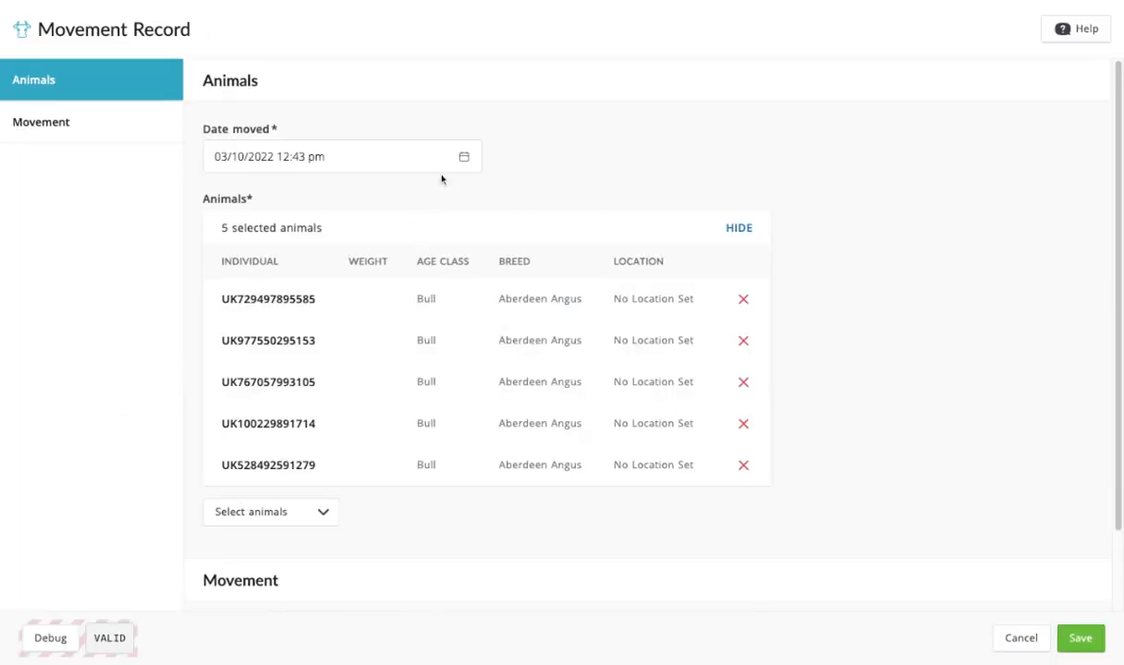
{"action": "scroll", "coordinate": [485, 305], "scroll_direction": "down", "scroll_amount": 2}
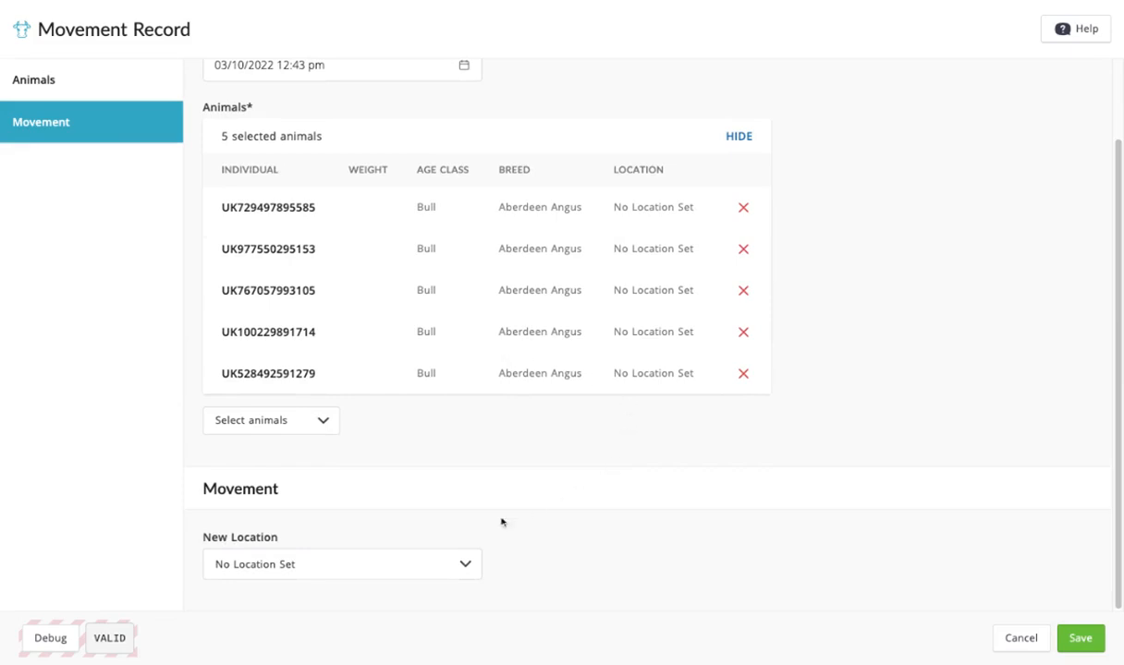
{"action": "left_click", "coordinate": [304, 574]}
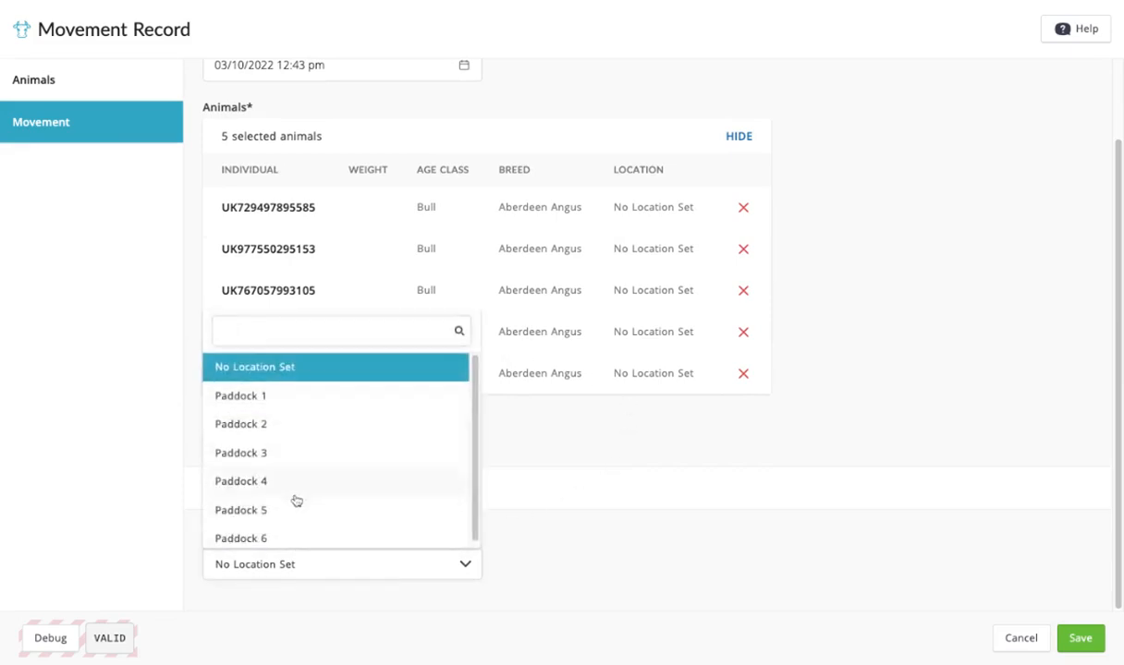
{"action": "left_click", "coordinate": [292, 404]}
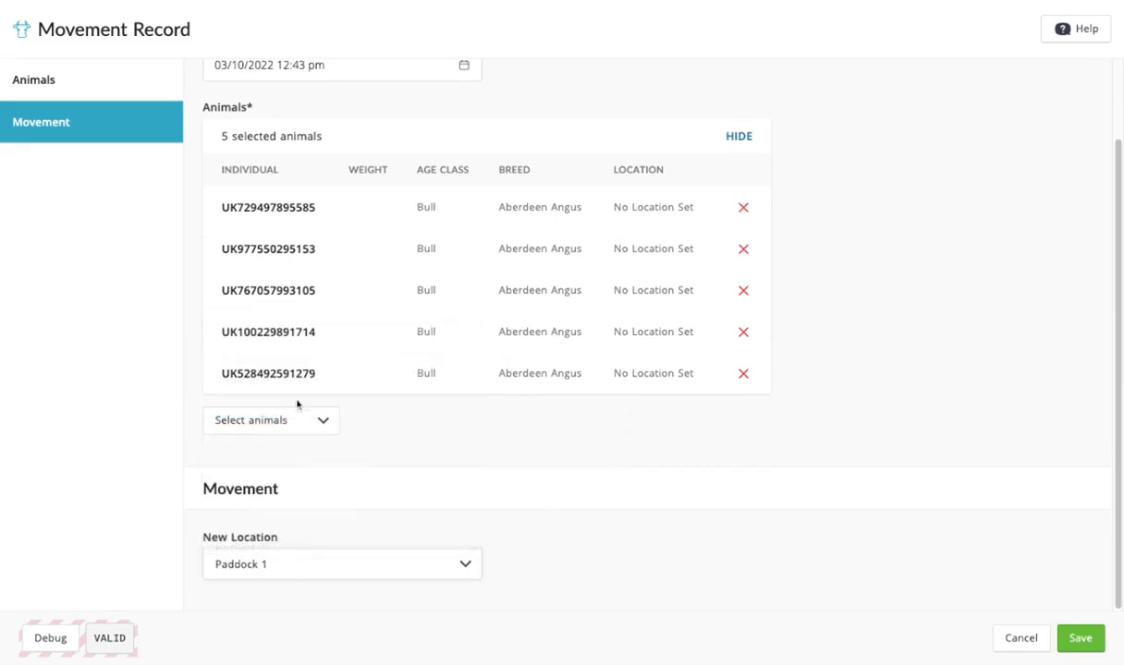
{"action": "left_click", "coordinate": [1090, 647]}
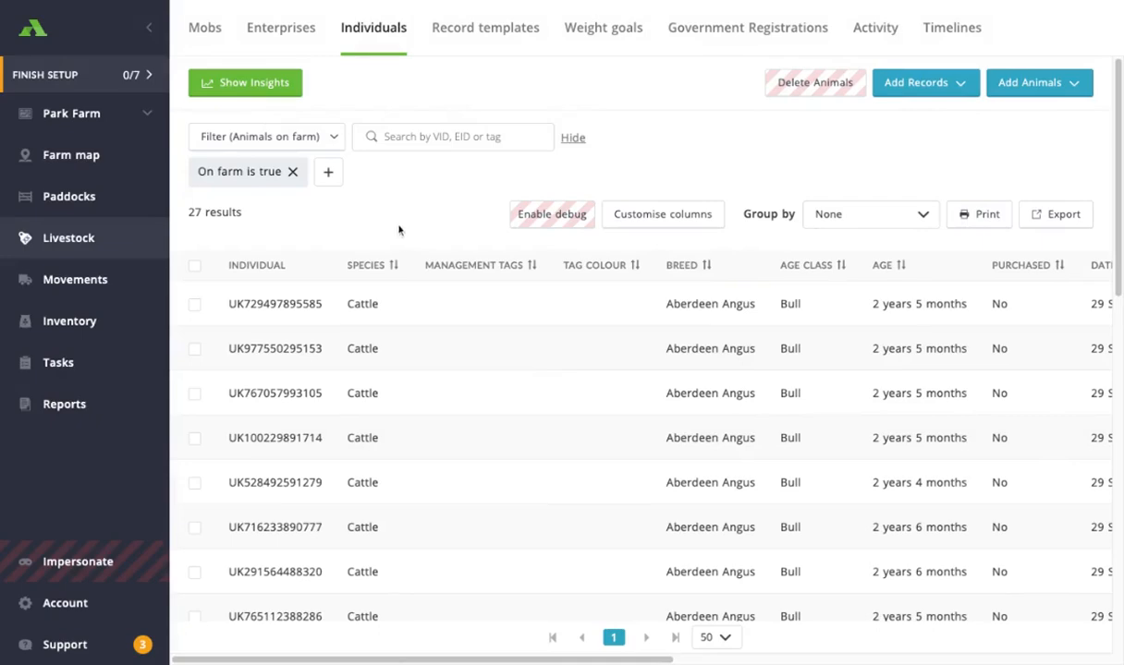
- Show individual animals on the farm map, then drag the five animals from Paddock 1 to Paddock 6 and save the movement record
{"action": "left_click", "coordinate": [108, 155]}
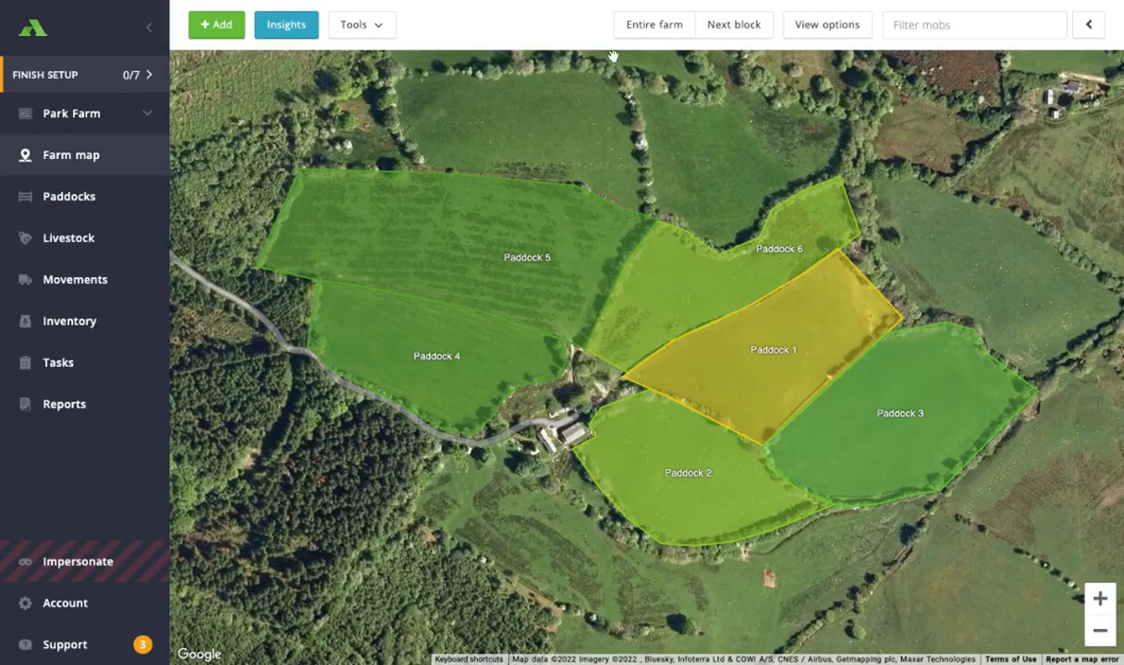
{"action": "left_click", "coordinate": [793, 27]}
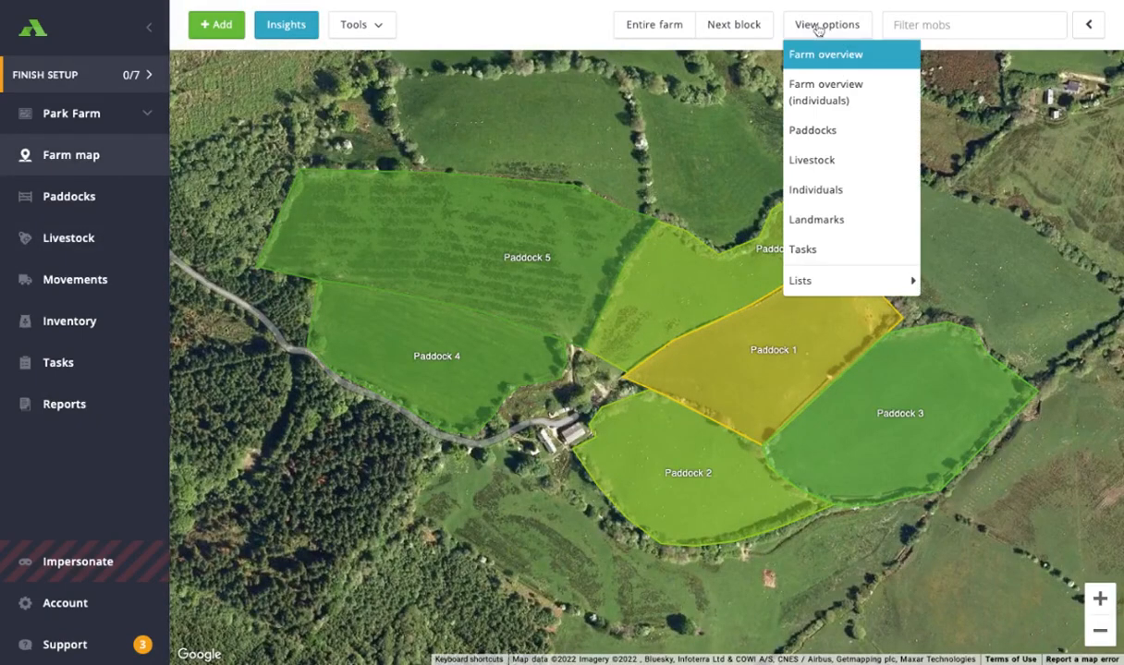
{"action": "left_click", "coordinate": [846, 103]}
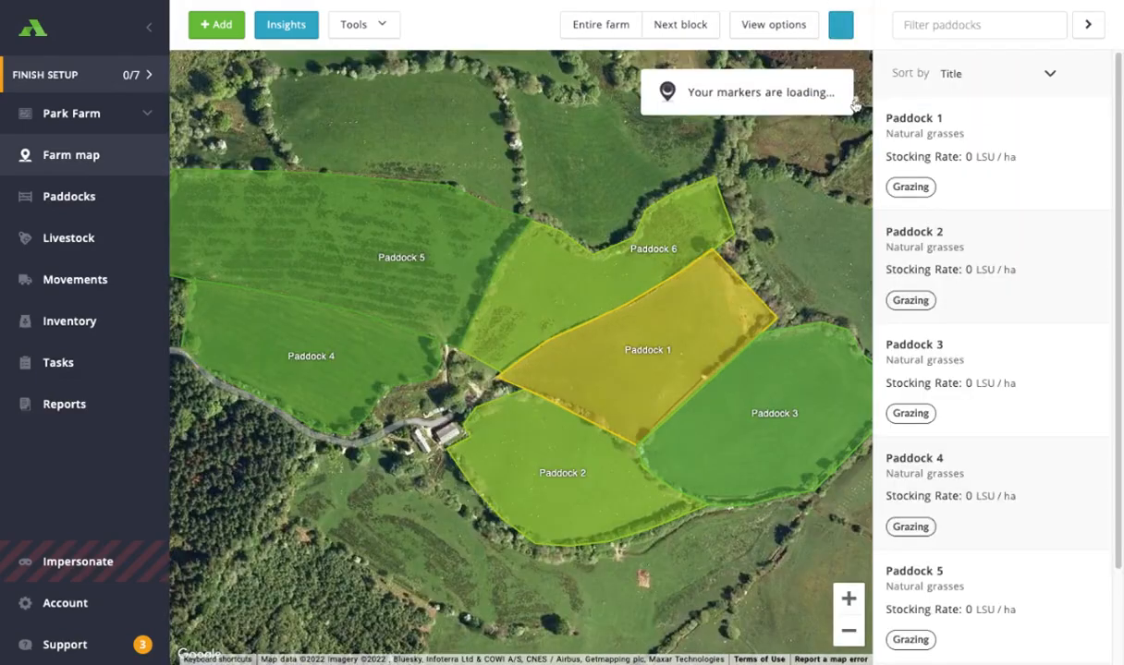
{"action": "left_click", "coordinate": [1086, 28]}
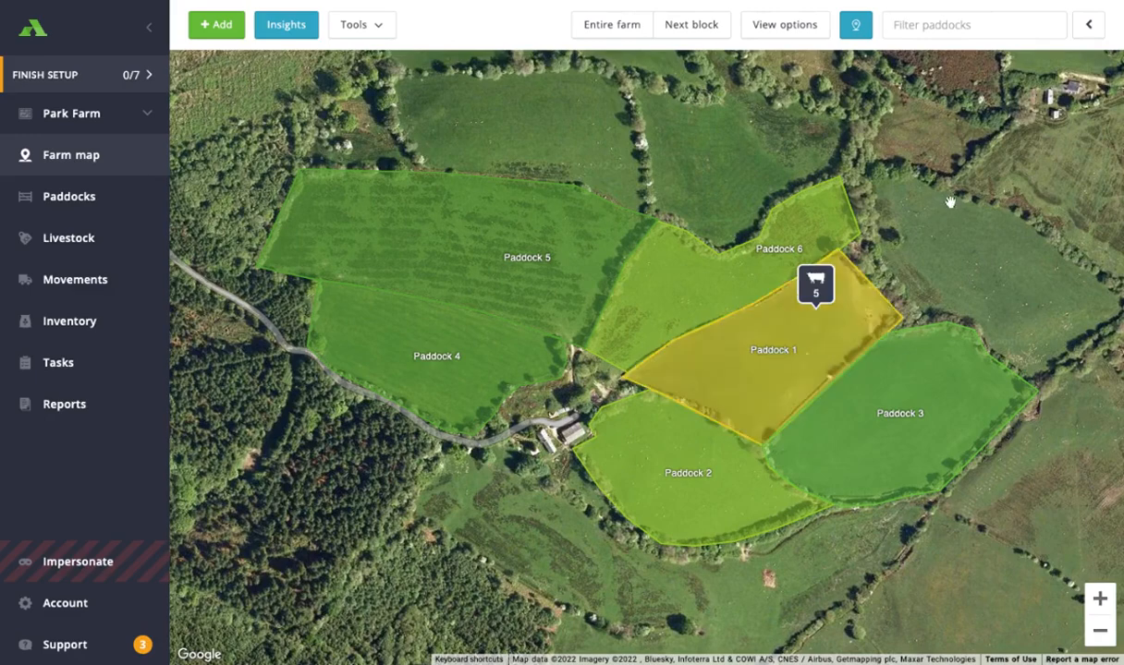
{"action": "left_click_drag", "start_coordinate": [817, 295], "coordinate": [692, 302]}
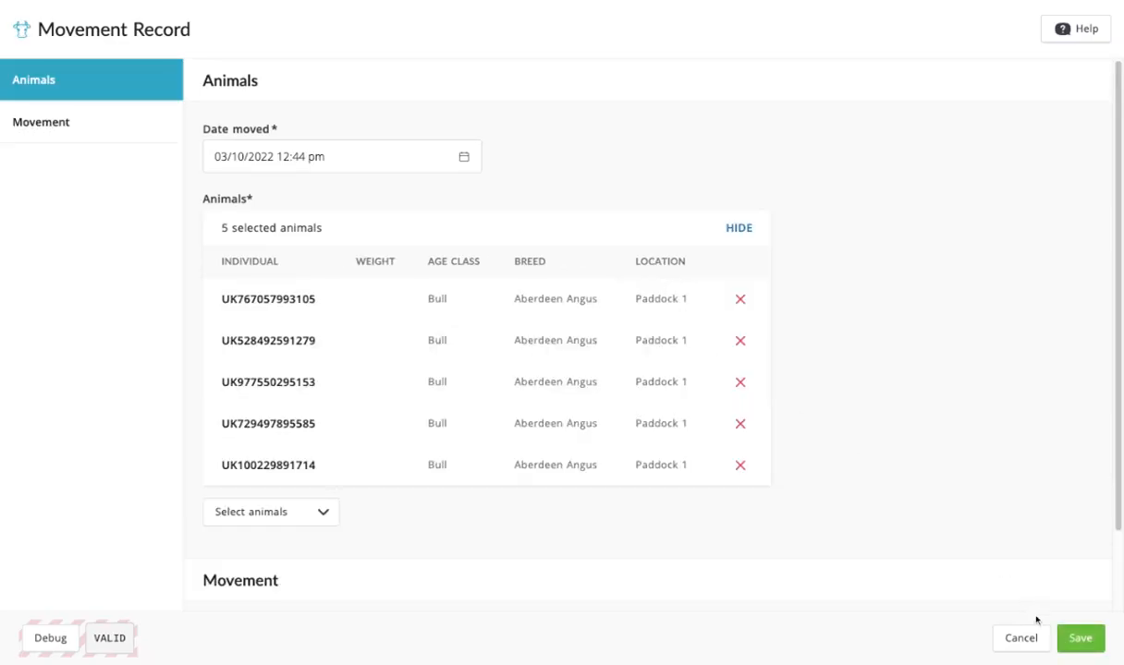
{"action": "left_click", "coordinate": [1080, 645]}
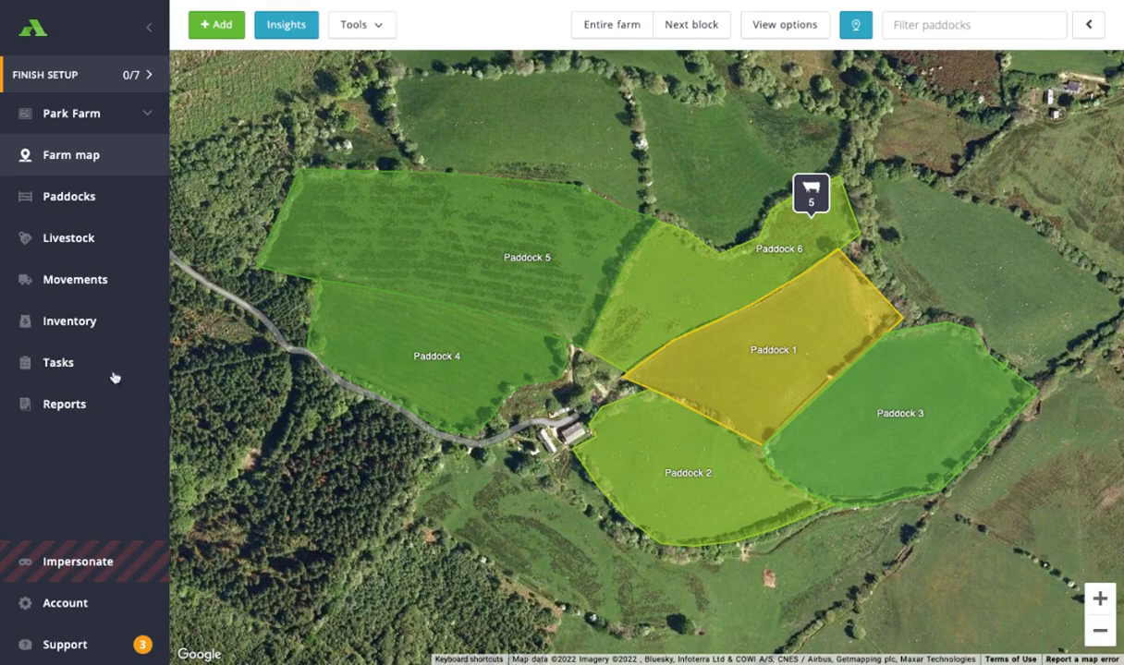
- Open the first animal in the livestock individuals list and start a Death record for it
{"action": "left_click", "coordinate": [65, 242]}
{"action": "left_click", "coordinate": [355, 45]}
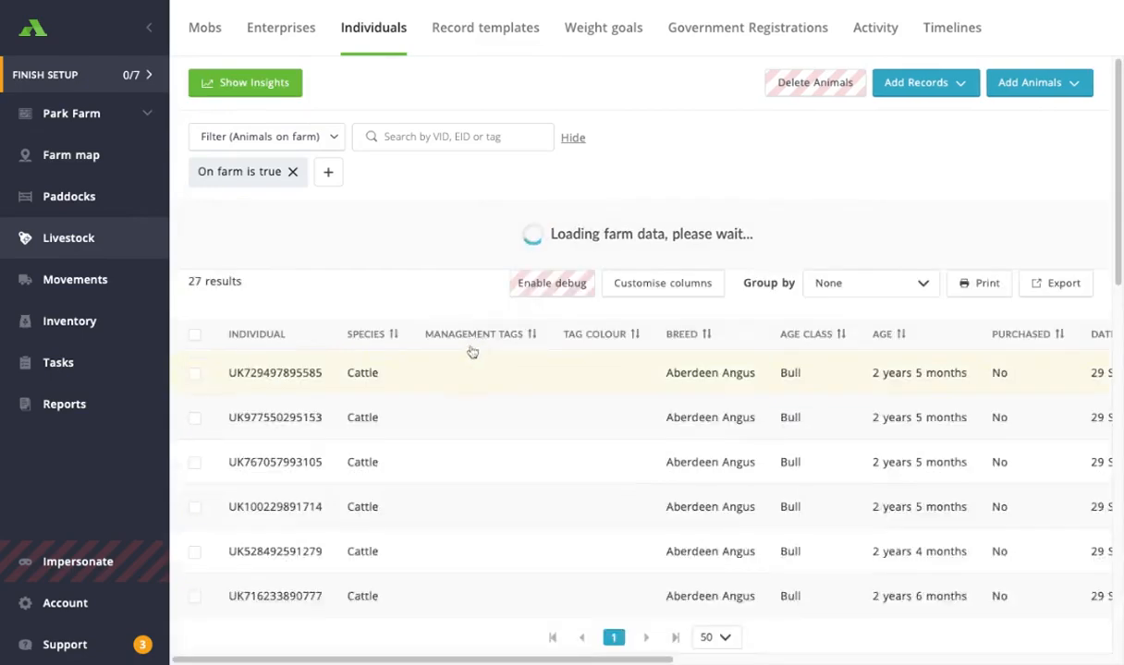
{"action": "scroll", "coordinate": [444, 218], "scroll_direction": "down", "scroll_amount": 2}
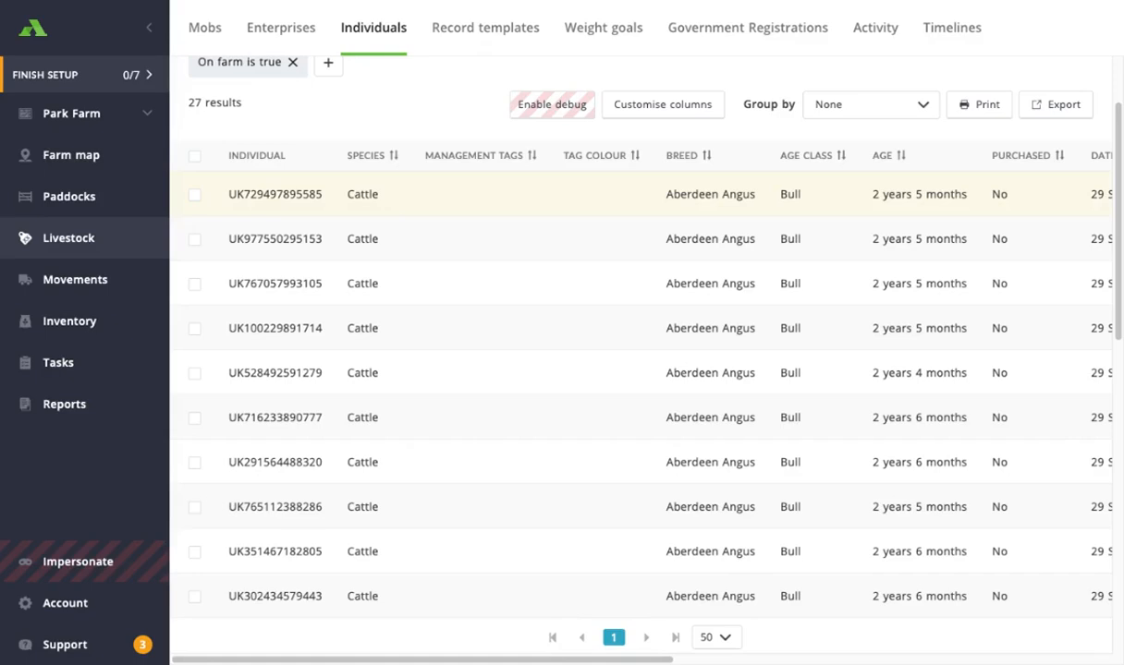
{"action": "left_click", "coordinate": [278, 195]}
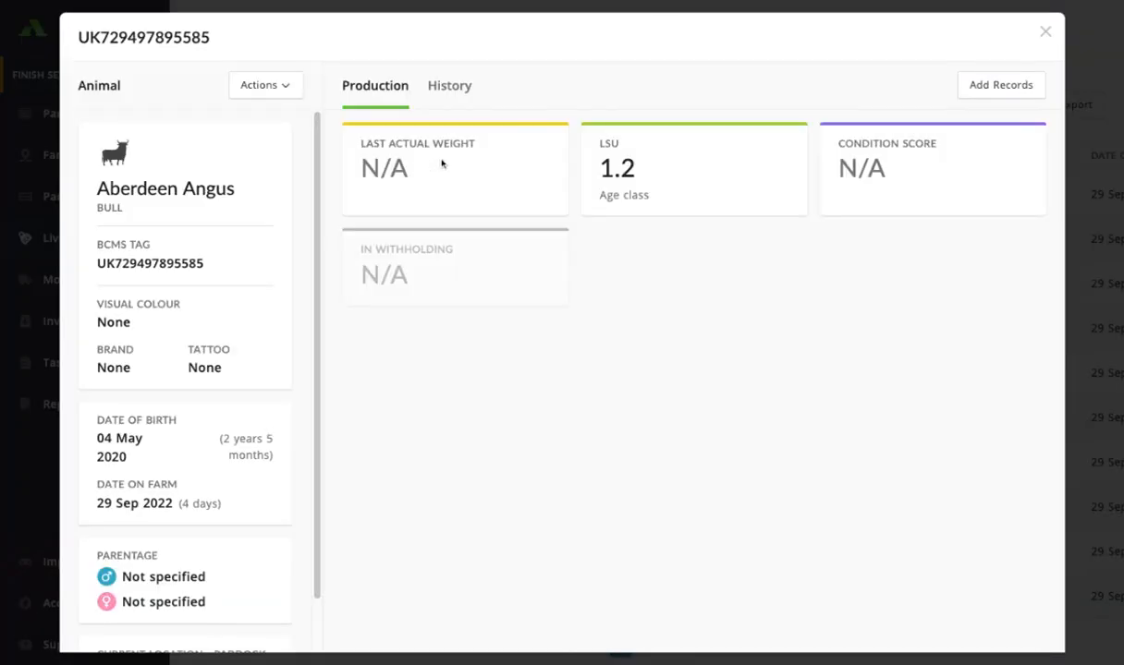
{"action": "left_click", "coordinate": [980, 88]}
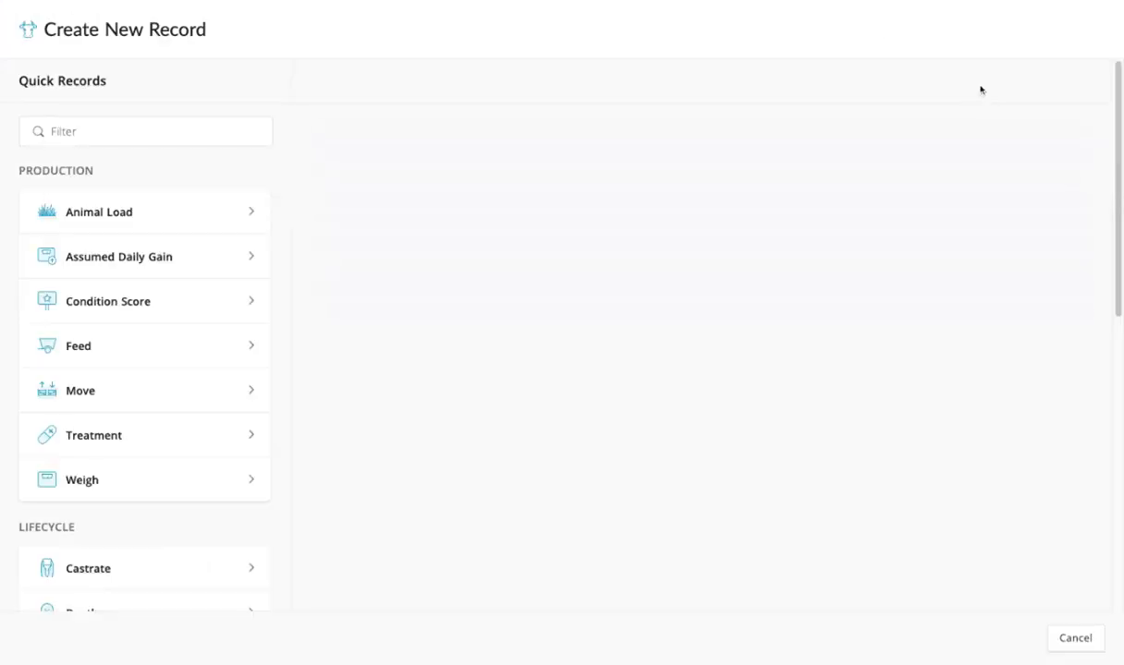
{"action": "scroll", "coordinate": [172, 346], "scroll_direction": "down", "scroll_amount": 5}
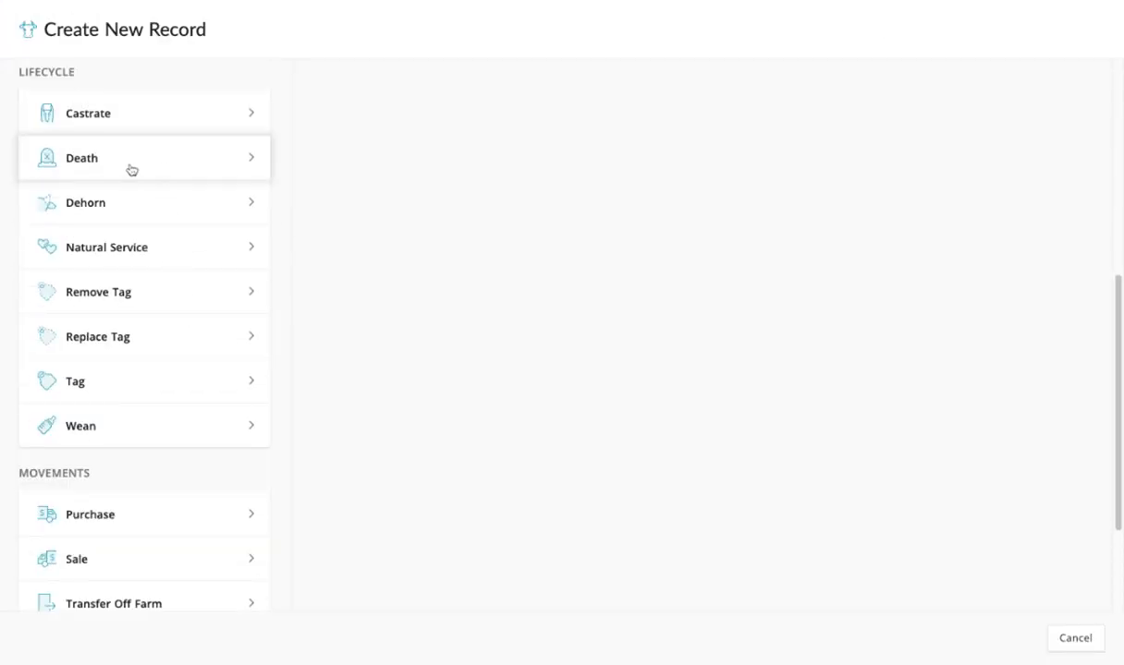
{"action": "left_click", "coordinate": [205, 167]}
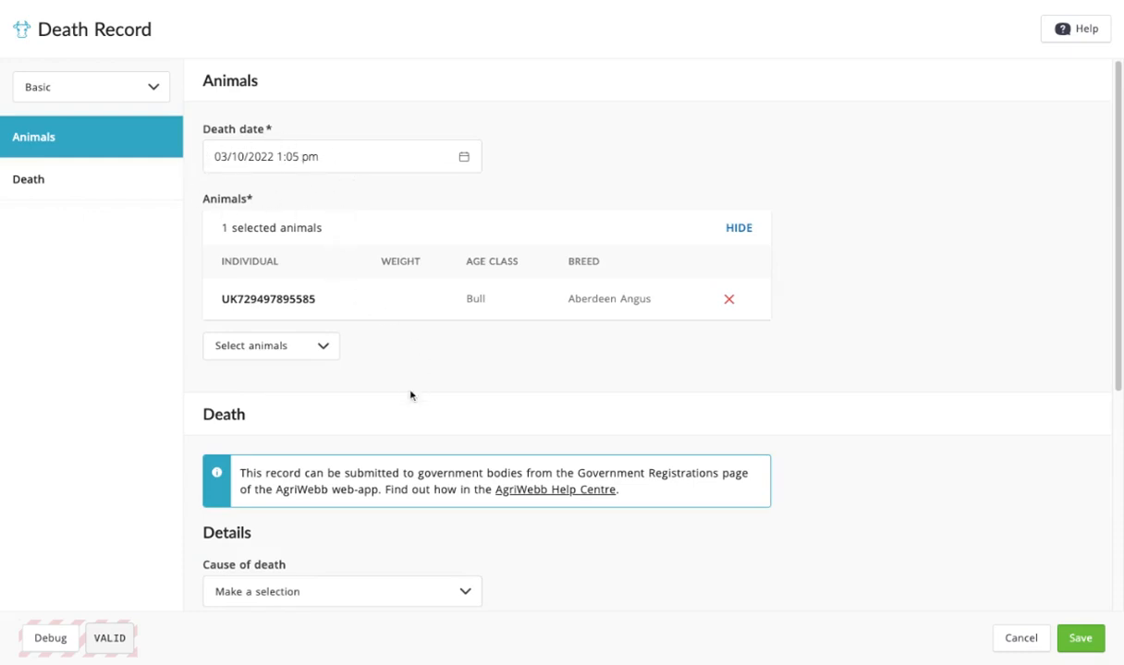
- Set the cause of death to Illness and the reason to Bloat, then save and confirm the death record
{"action": "scroll", "coordinate": [390, 379], "scroll_direction": "down", "scroll_amount": 2}
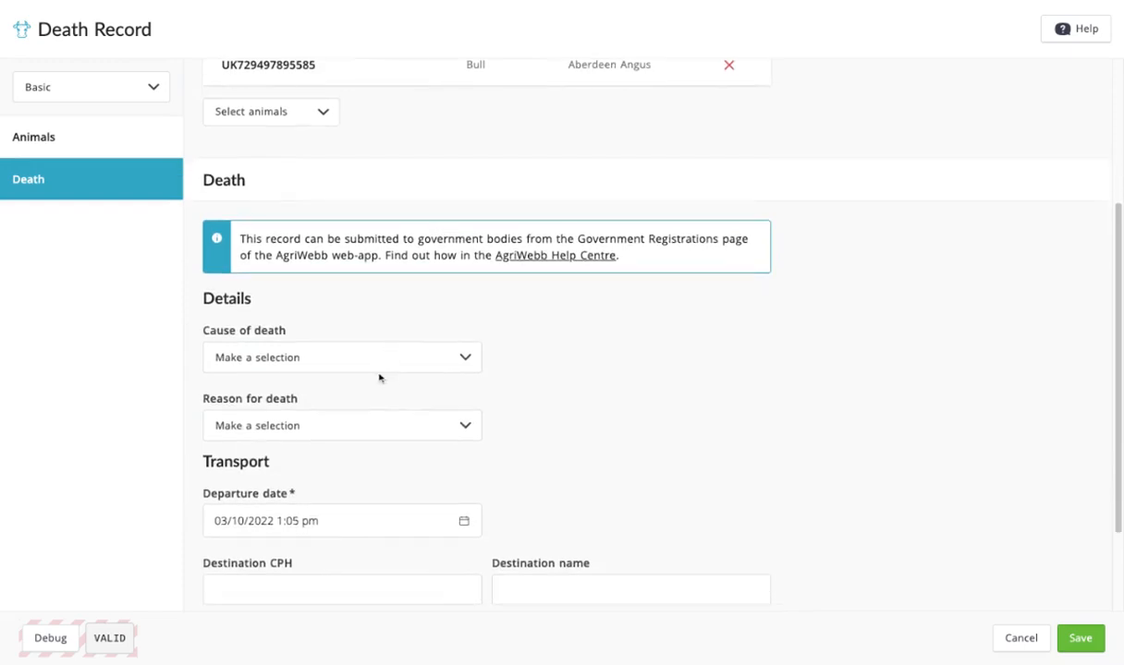
{"action": "left_click", "coordinate": [294, 356]}
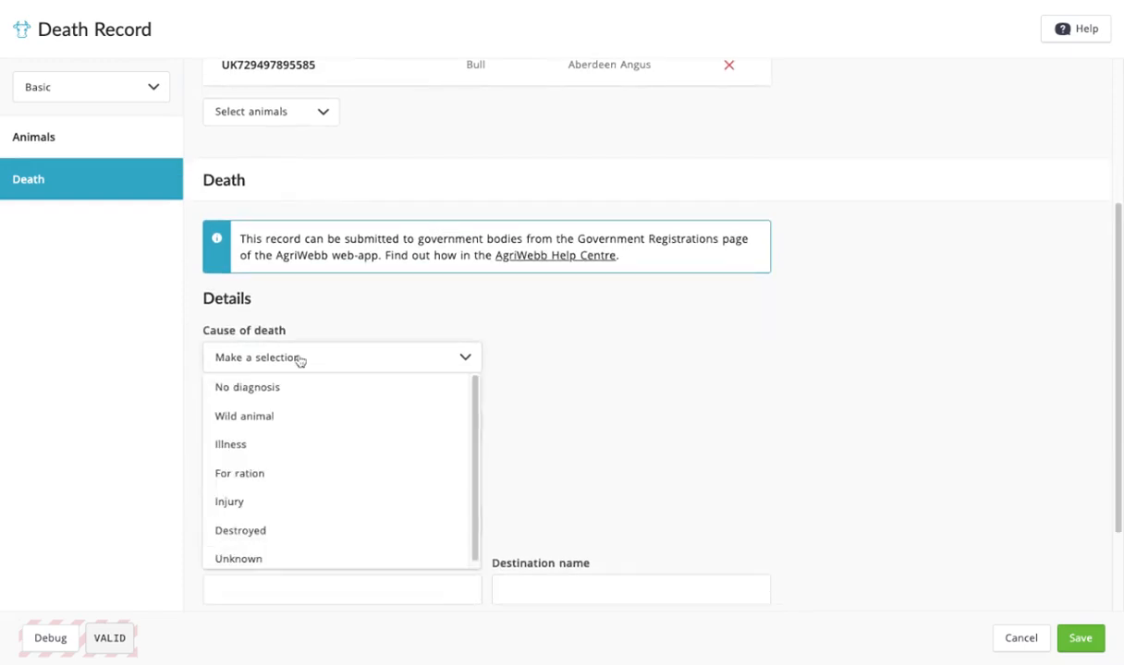
{"action": "left_click", "coordinate": [281, 443]}
{"action": "scroll", "coordinate": [547, 364], "scroll_direction": "down", "scroll_amount": 1}
{"action": "left_click", "coordinate": [353, 332]}
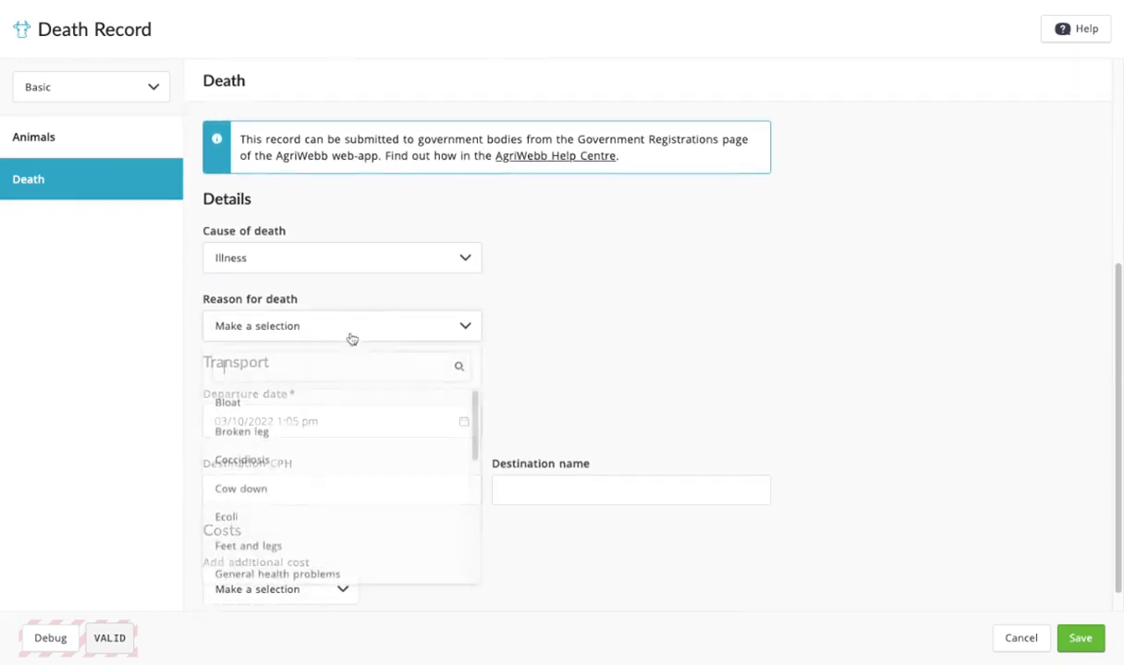
{"action": "left_click", "coordinate": [277, 403]}
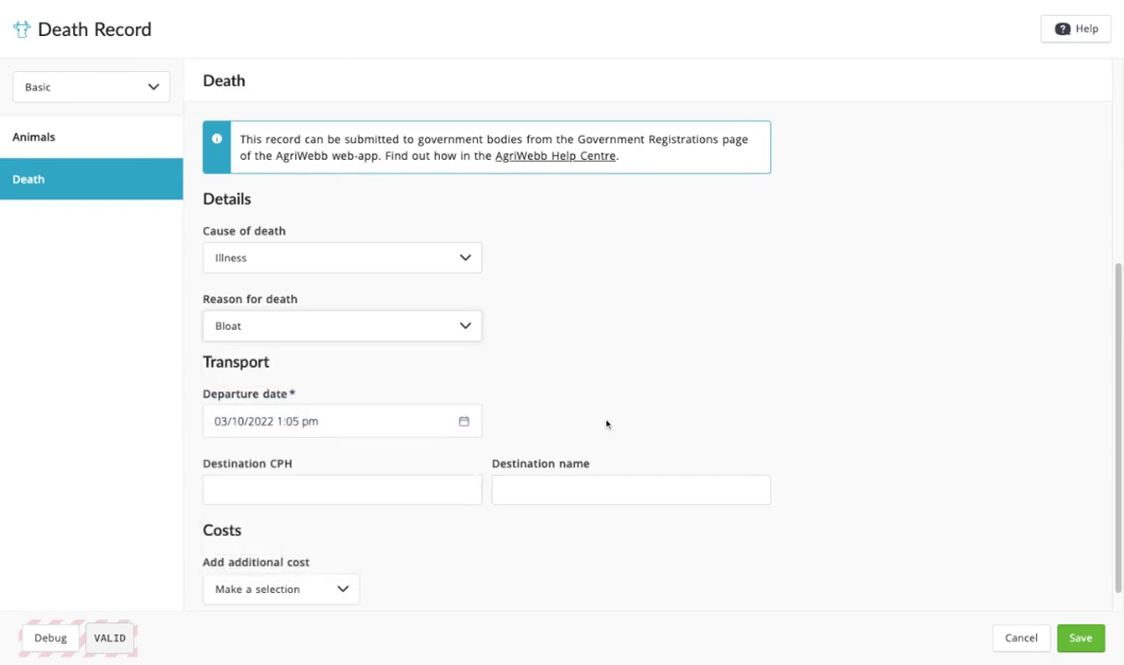
{"action": "scroll", "coordinate": [569, 414], "scroll_direction": "down", "scroll_amount": 1}
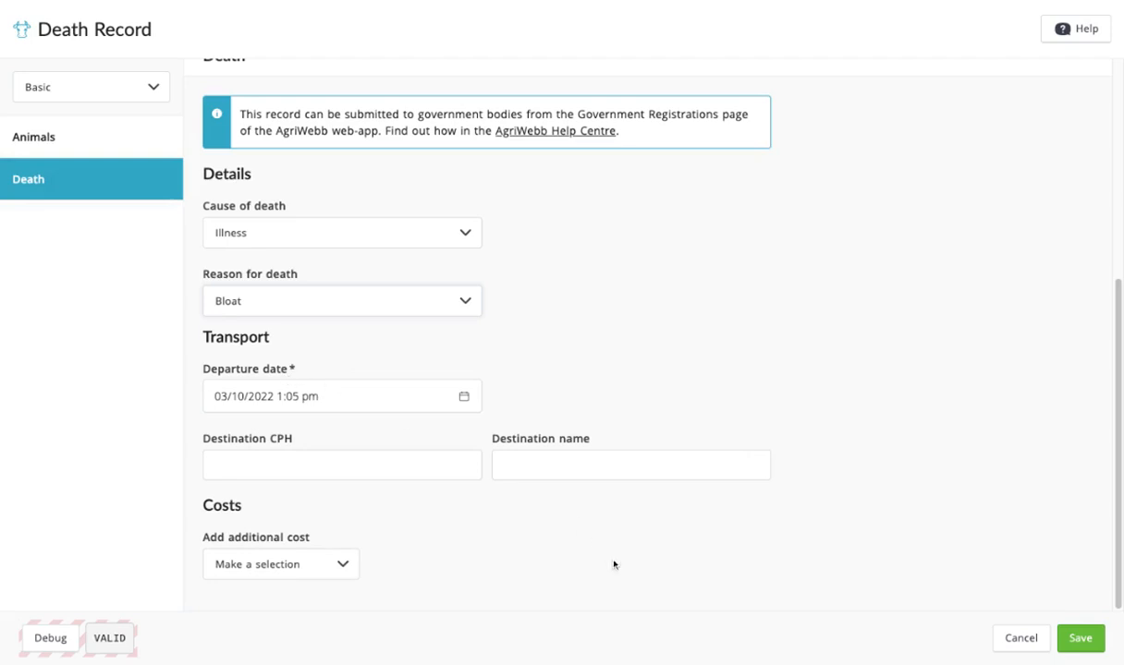
{"action": "left_click", "coordinate": [1090, 646]}
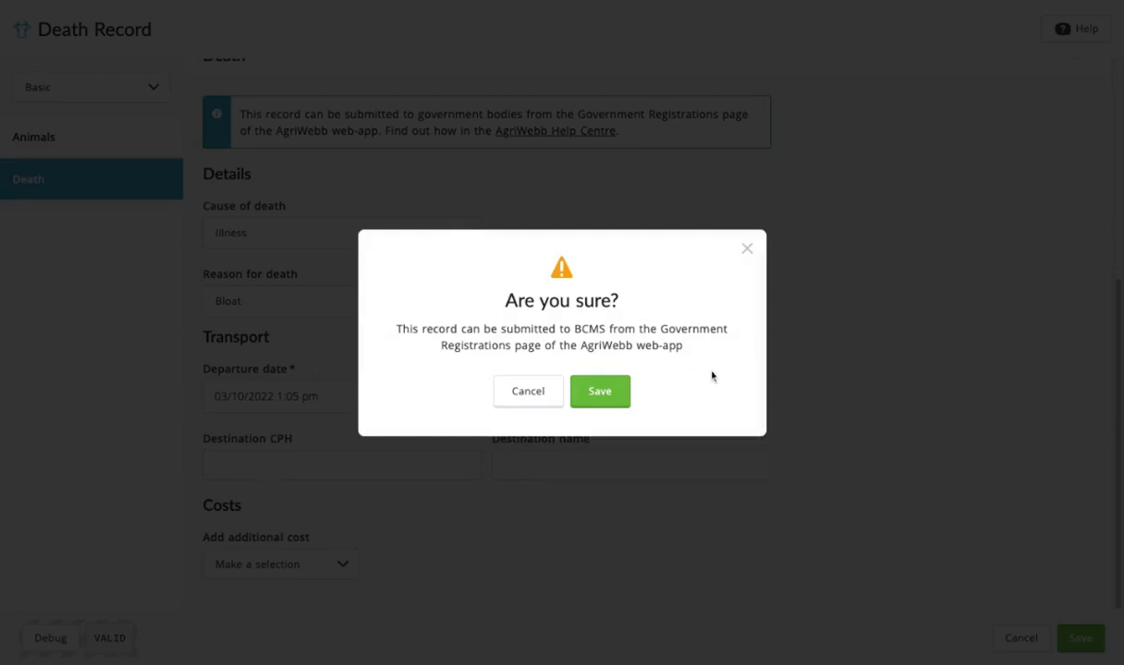
{"action": "left_click", "coordinate": [600, 392]}
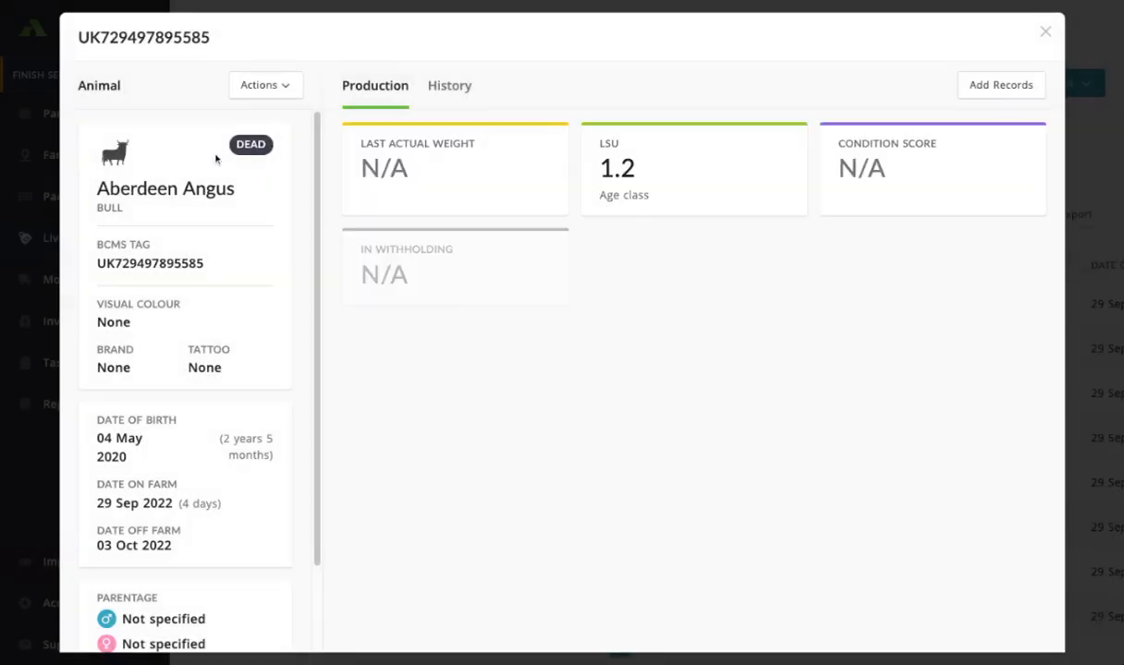
- Close the animal details, open the pending Death government registration and submit it to BCMS
{"action": "left_click", "coordinate": [1046, 33]}
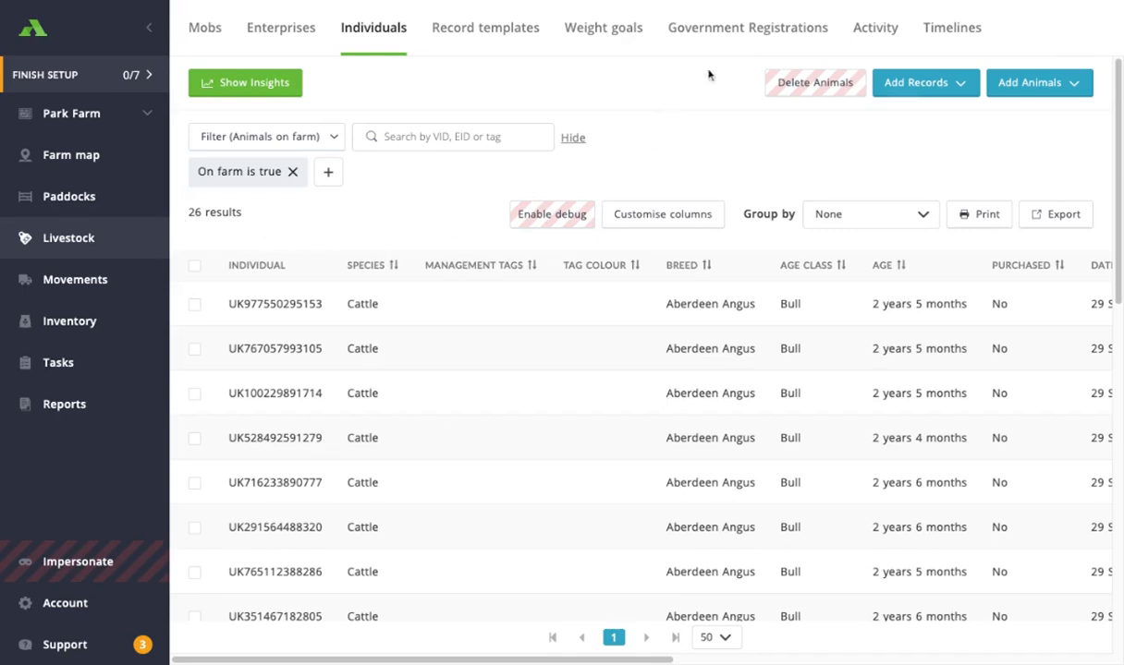
{"action": "left_click", "coordinate": [746, 42]}
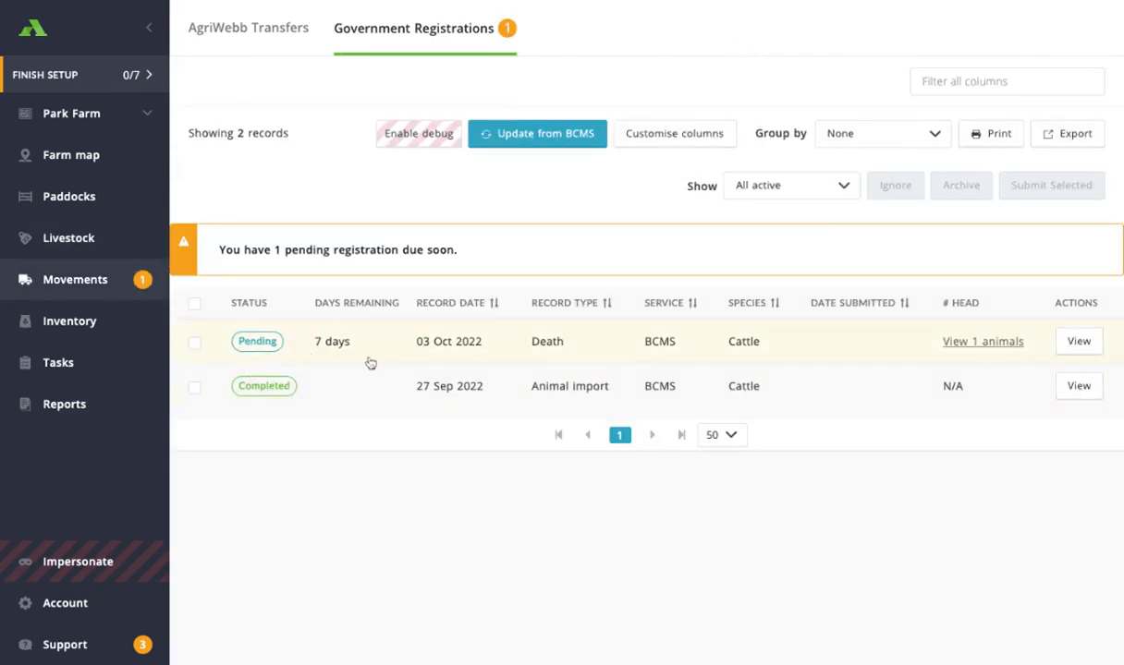
{"action": "left_click", "coordinate": [632, 357]}
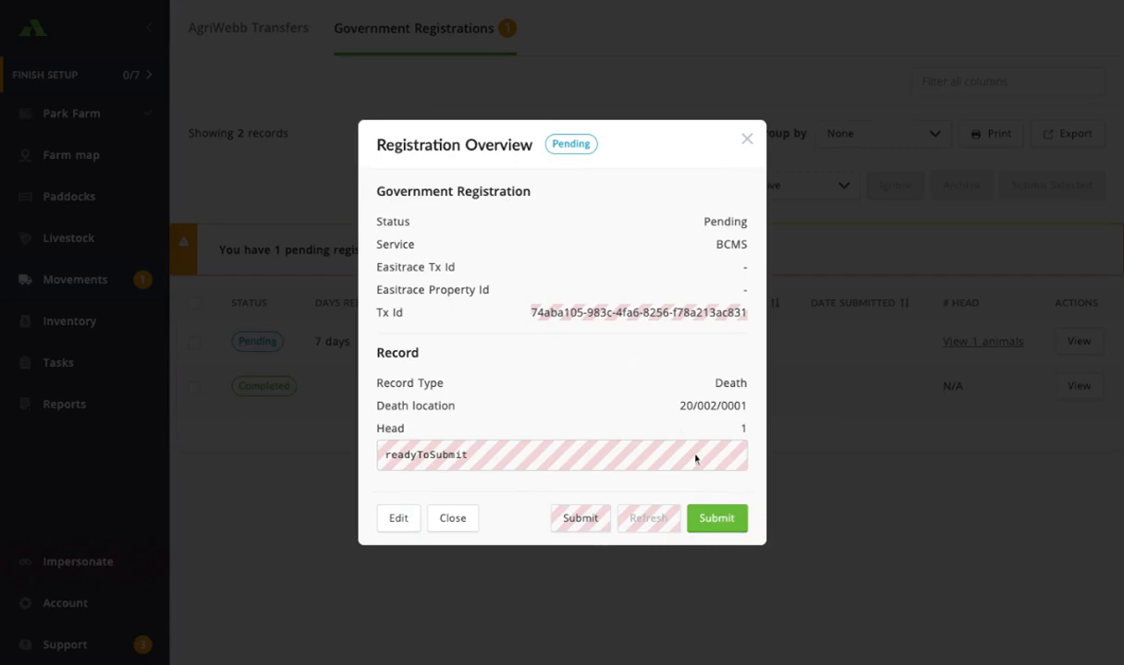
{"action": "left_click", "coordinate": [717, 518]}
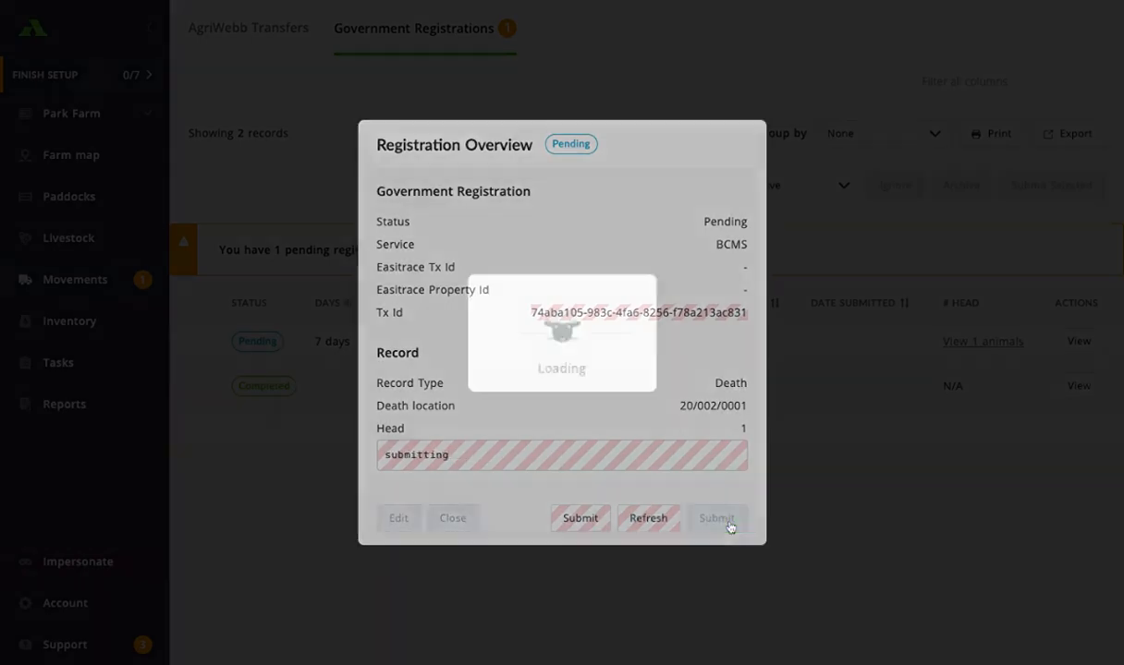